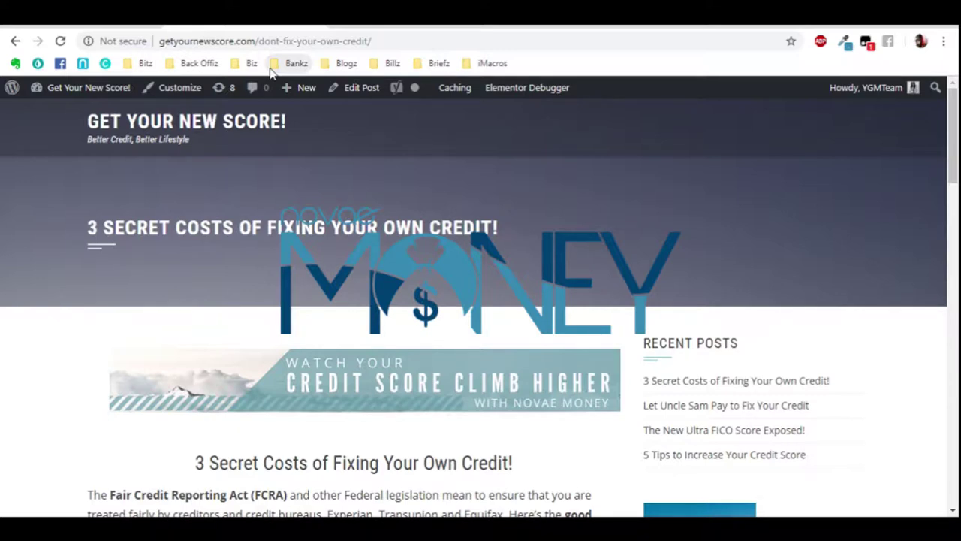
Scroll past the post's title banner to the introduction and the 'Cost #1: Time' section
scroll(319, 222, "down", 1)
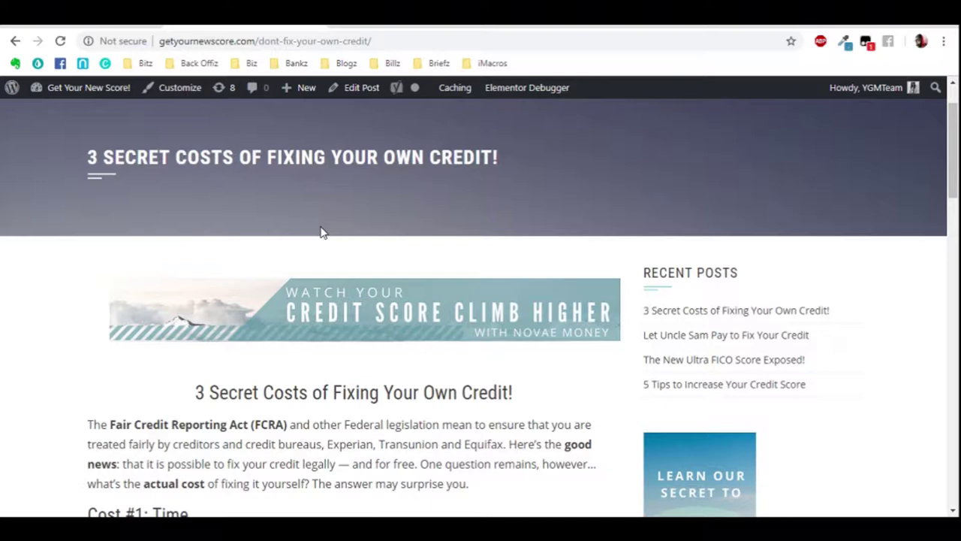
scroll(322, 234, "down", 1)
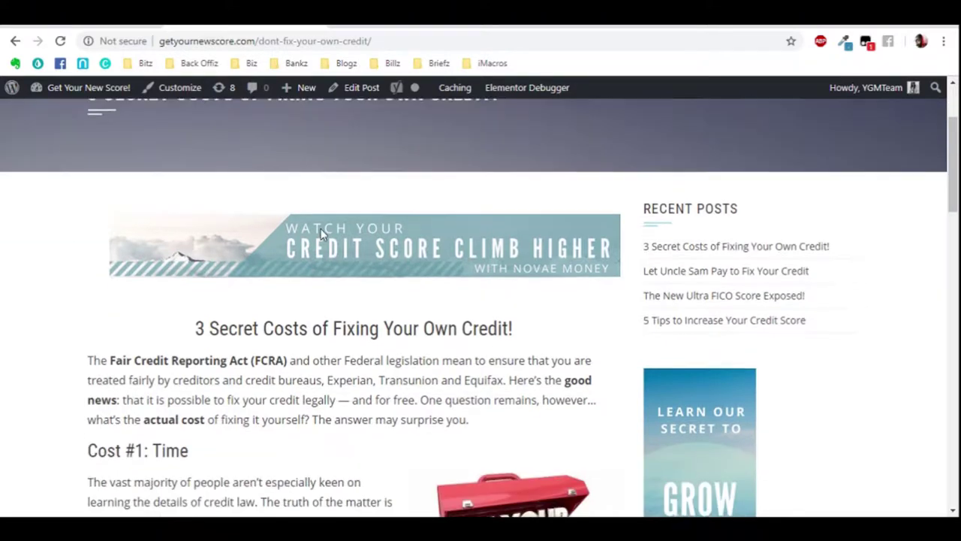
scroll(321, 236, "up", 1)
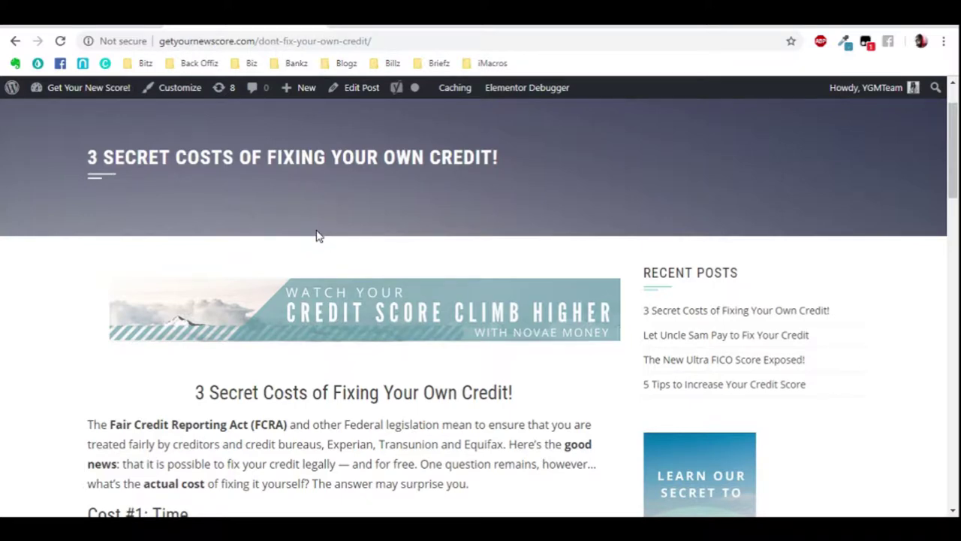
scroll(318, 235, "down", 2)
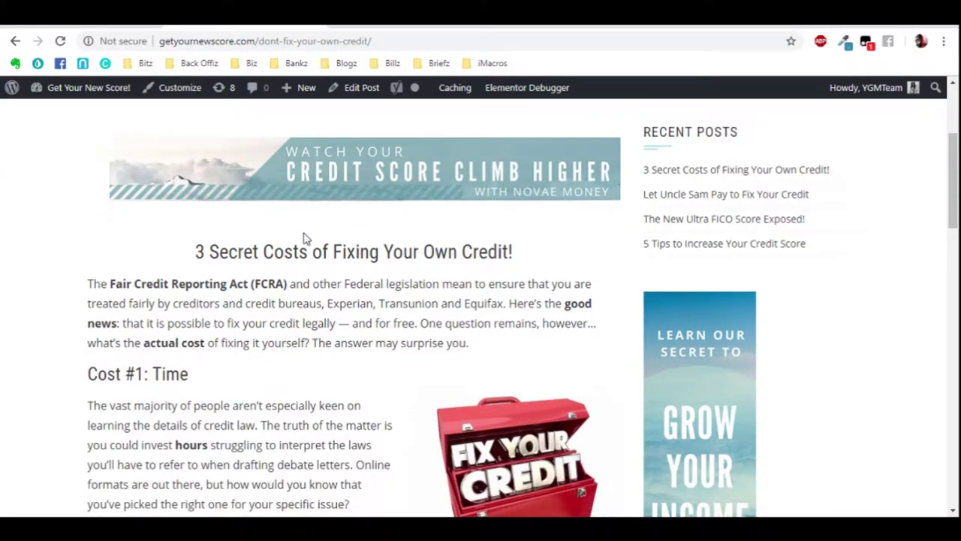
scroll(302, 234, "down", 1)
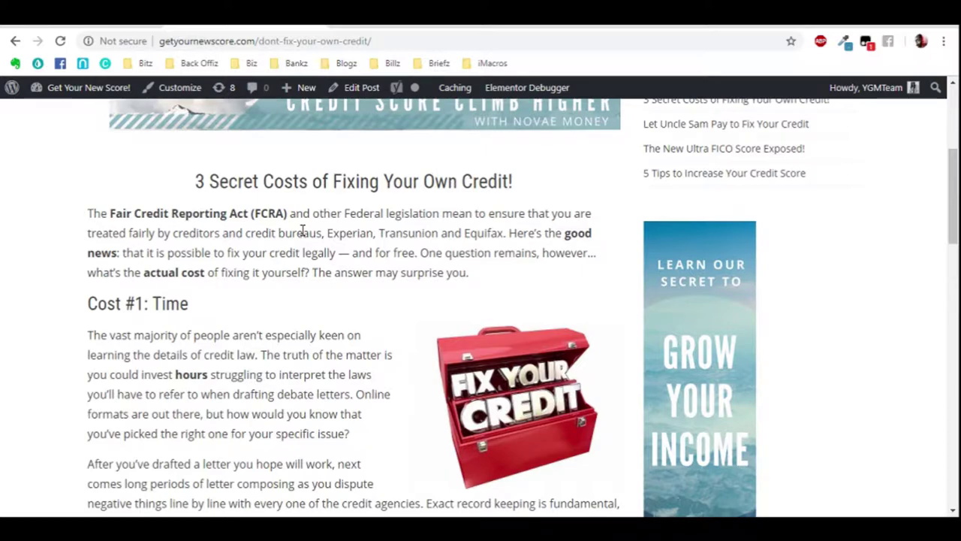
Scroll a little further down the '3 Secret Costs of Fixing Your Own Credit!' post
scroll(313, 253, "down", 1)
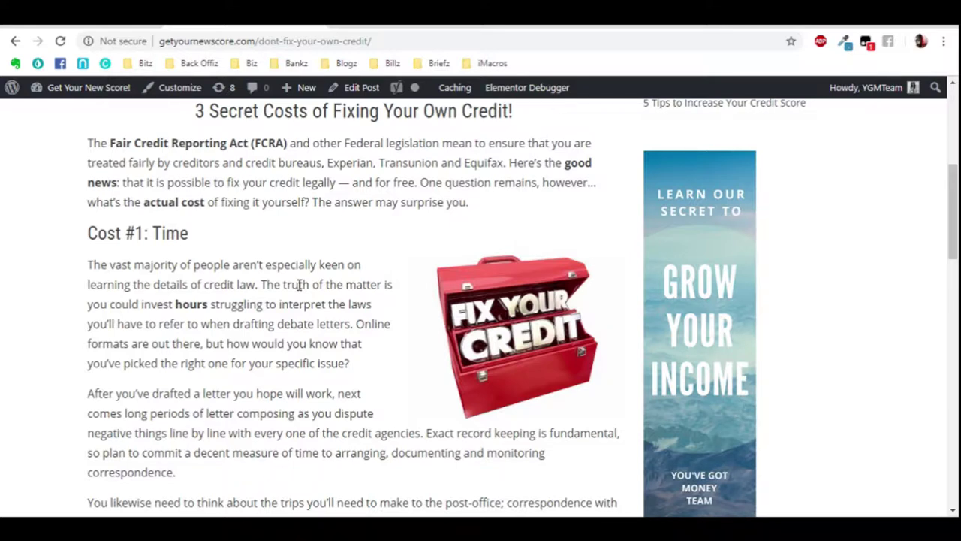
Highlight the 'Cost #1: Time' heading, then clear the selection
left_click_drag(88, 224, 213, 228)
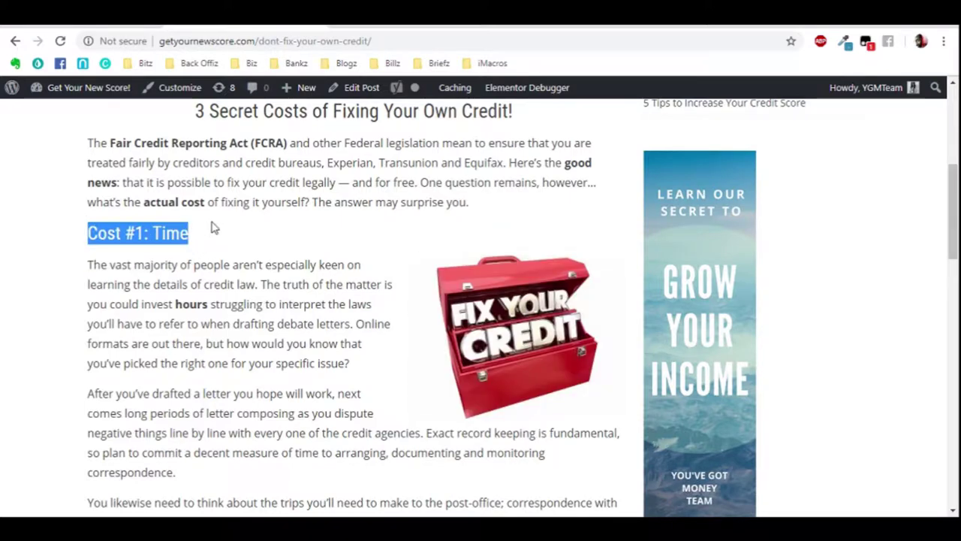
scroll(208, 236, "down", 1)
left_click(200, 254)
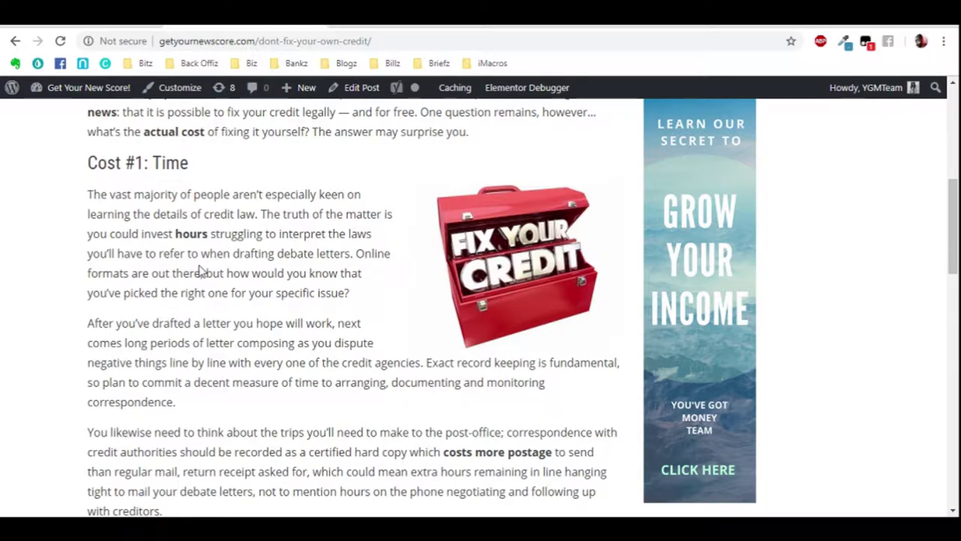
Scroll through the Cost #1 section until 'Cost #2: Mistakes' appears
scroll(201, 270, "down", 1)
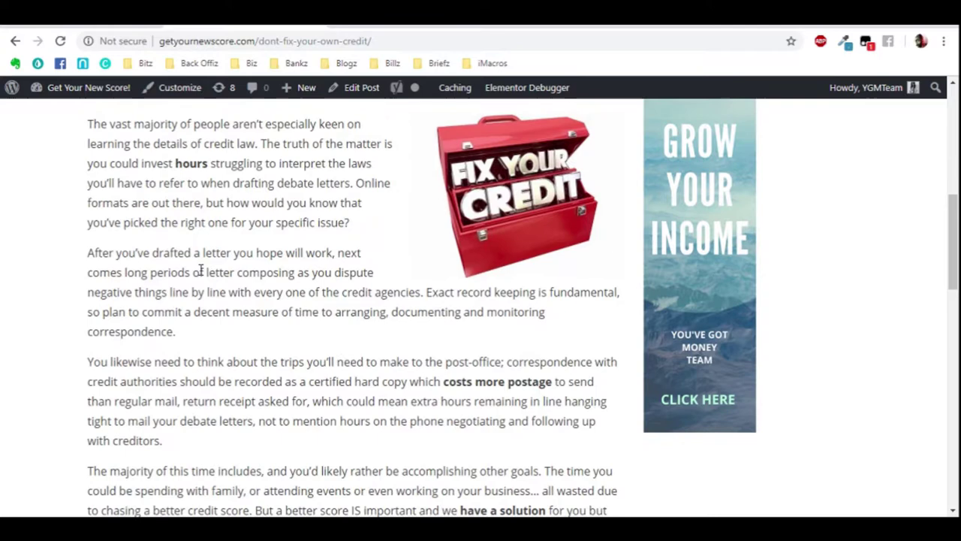
scroll(203, 270, "down", 1)
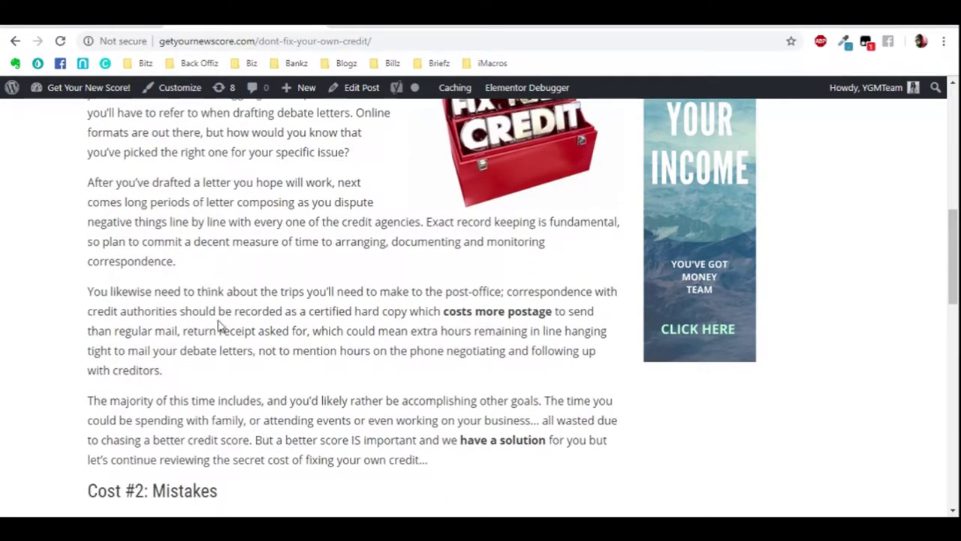
scroll(218, 325, "down", 1)
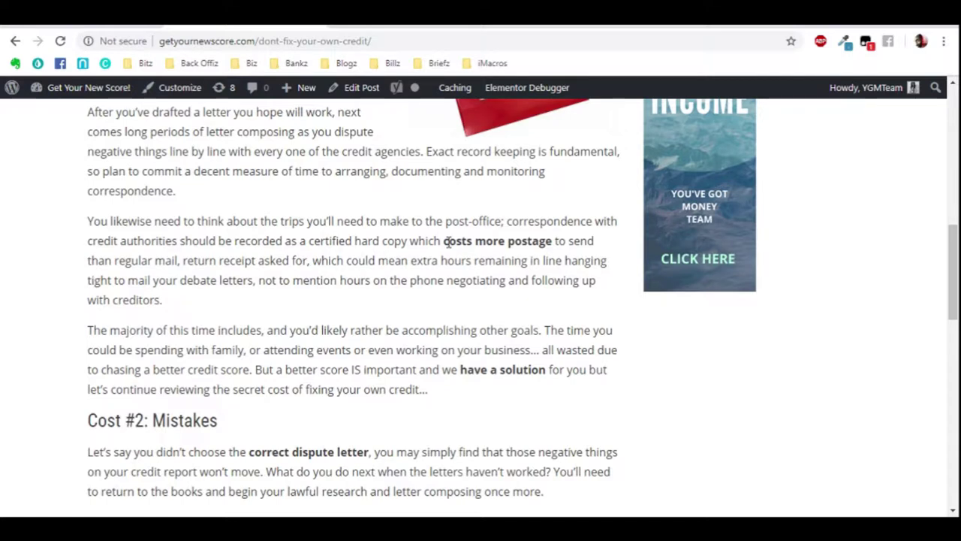
Scroll through 'Cost #2: Mistakes', glancing back at Cost #1, down to the 'Cost #3' heading
scroll(466, 301, "down", 1)
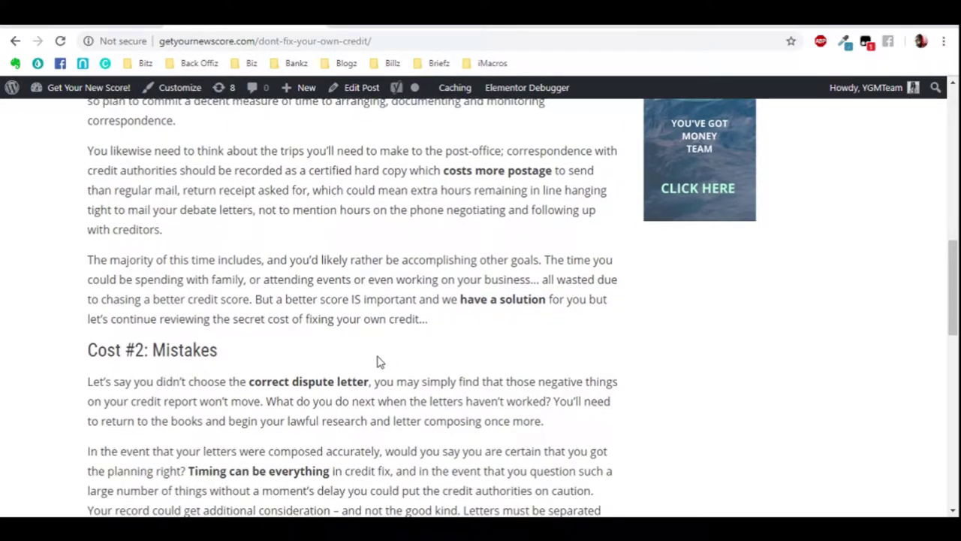
scroll(379, 359, "down", 1)
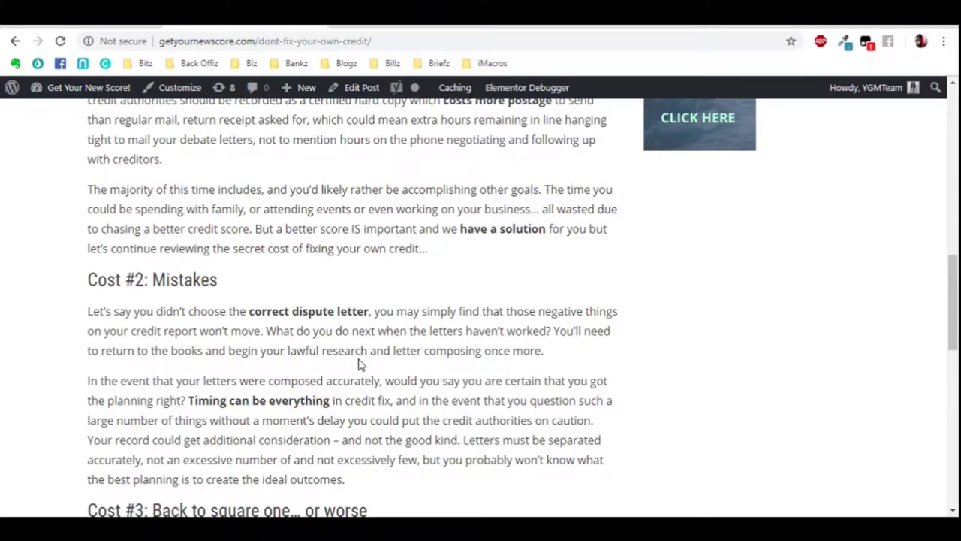
scroll(358, 366, "up", 5)
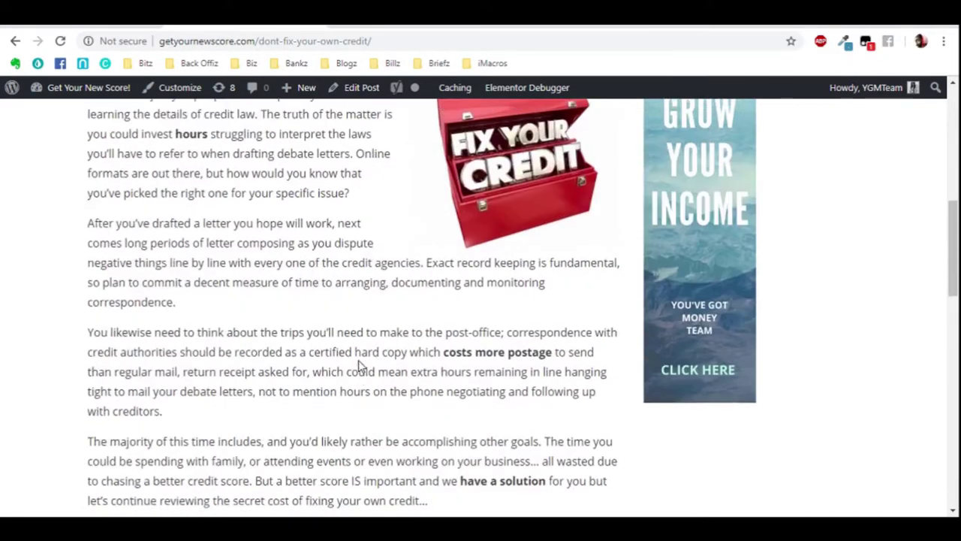
scroll(358, 366, "down", 1)
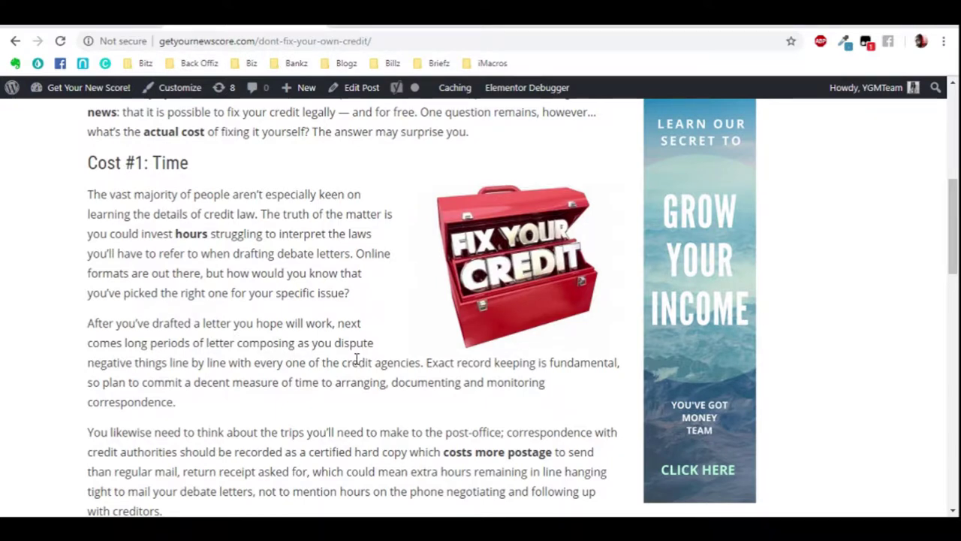
scroll(357, 359, "down", 5)
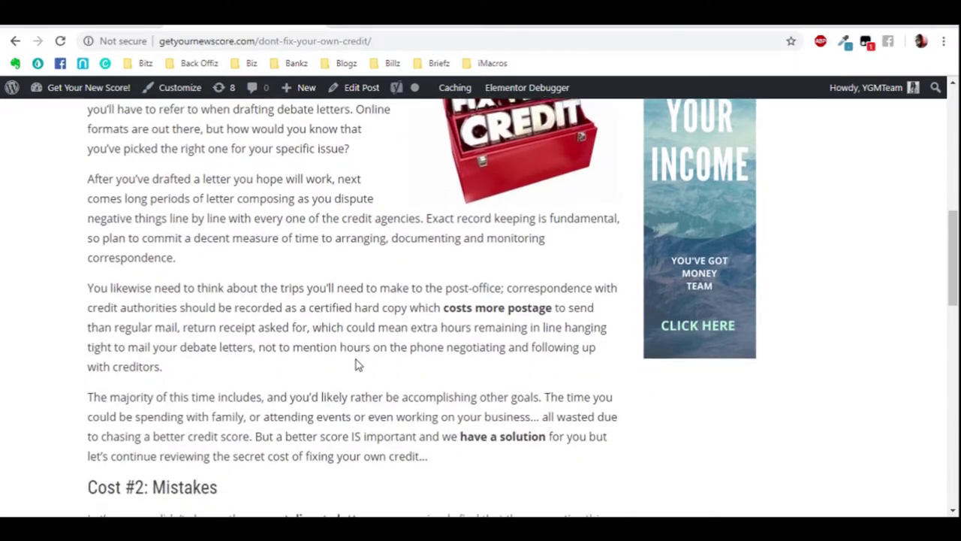
scroll(357, 365, "down", 1)
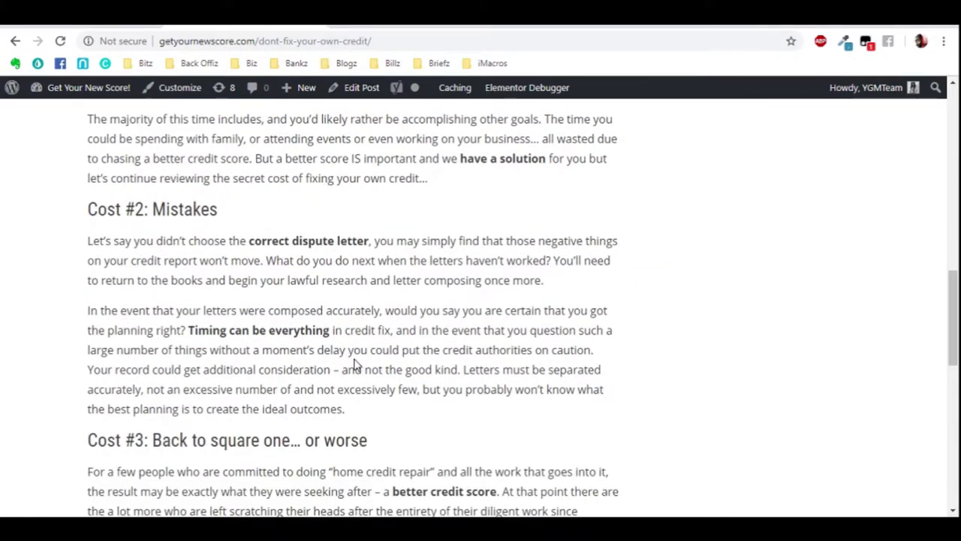
scroll(224, 293, "up", 1)
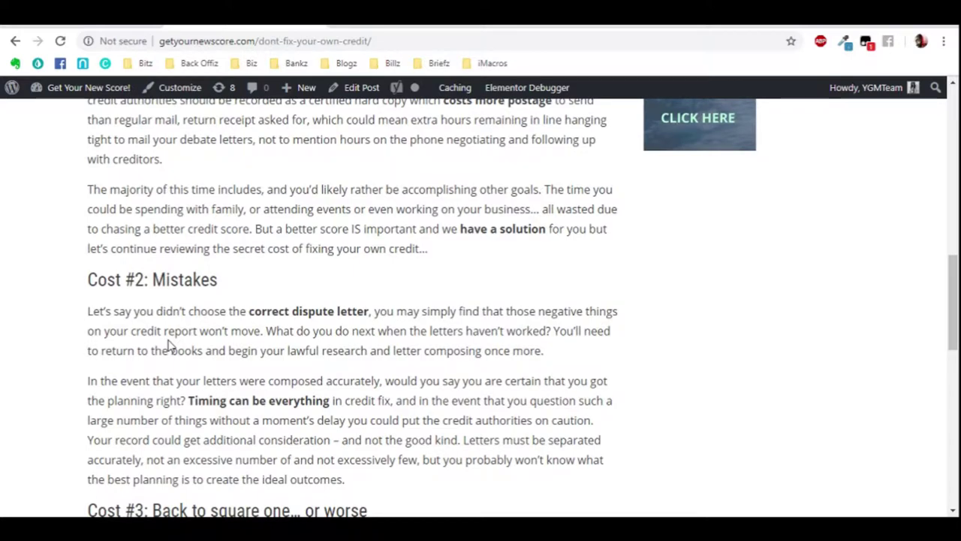
scroll(168, 344, "down", 1)
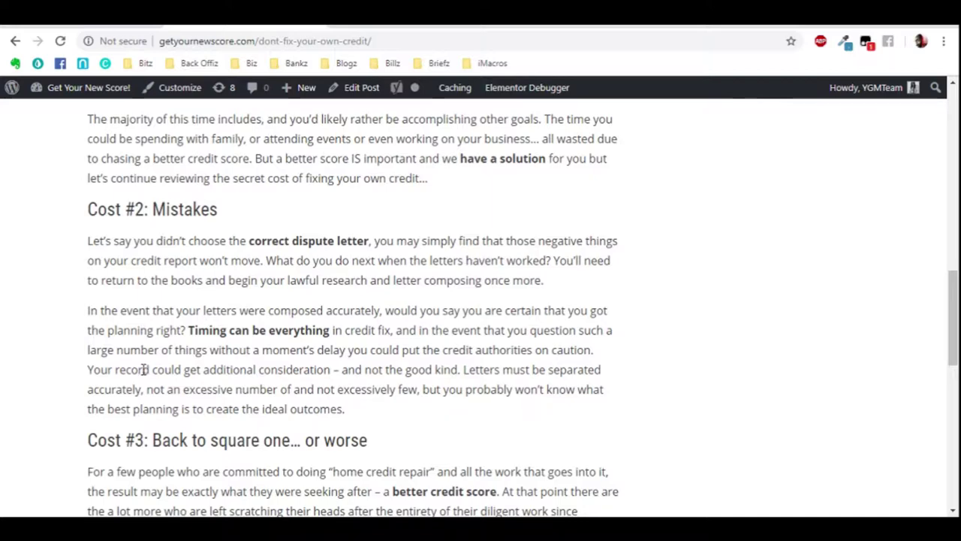
Highlight and deselect the 'Cost #3' heading, then scroll to the closing Novae Money paragraphs
scroll(128, 375, "down", 3)
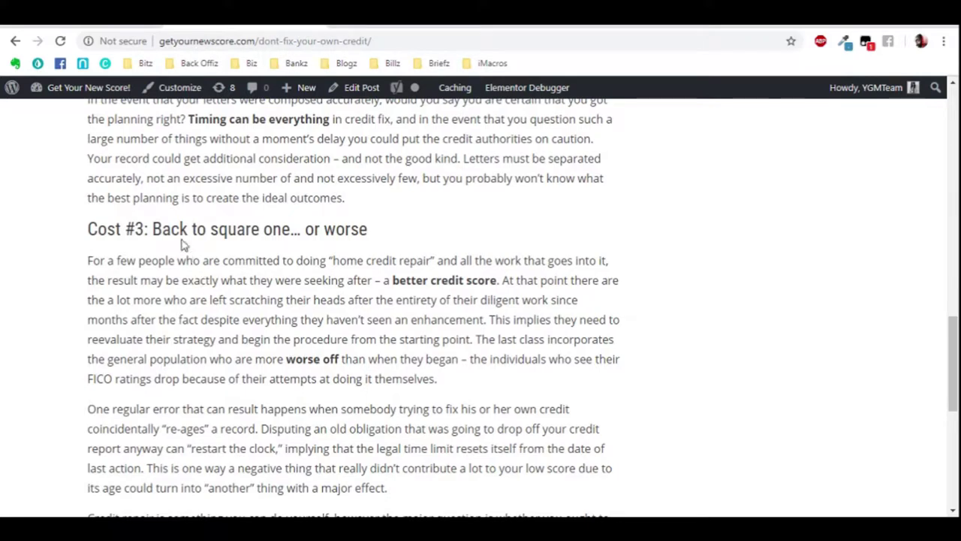
left_click_drag(153, 227, 359, 220)
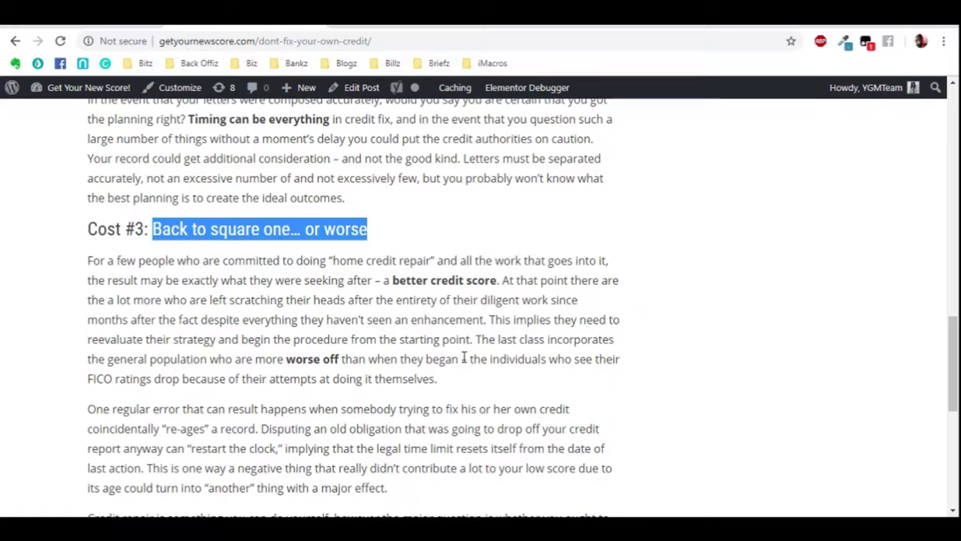
left_click(472, 259)
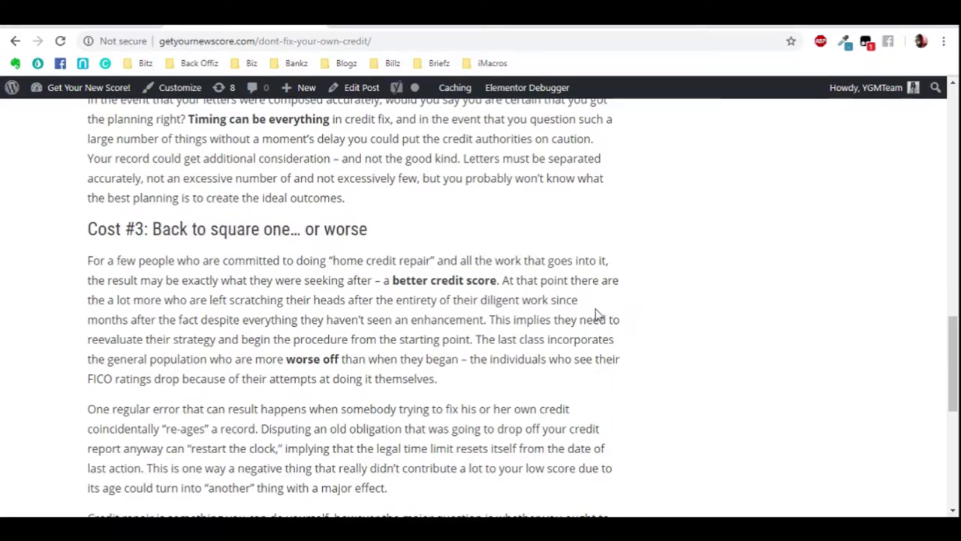
scroll(598, 316, "down", 3)
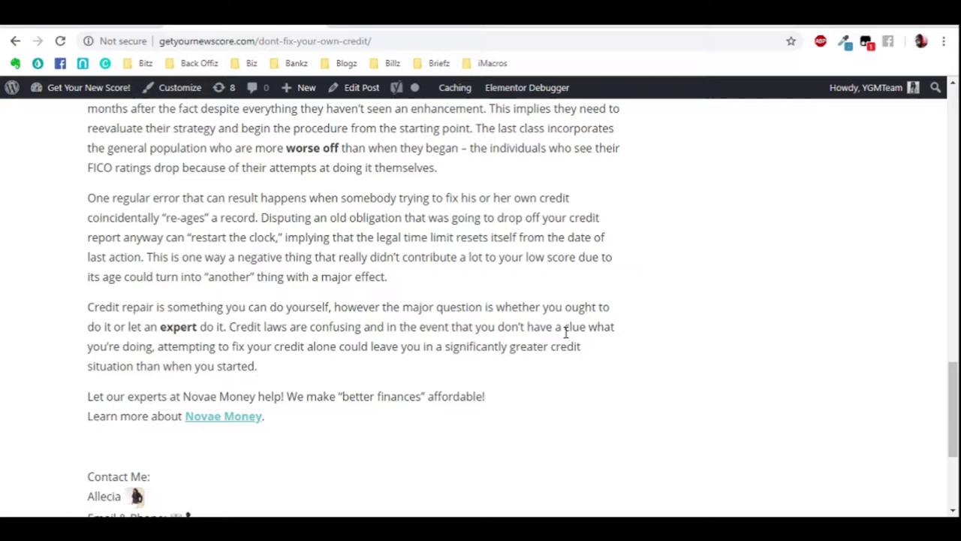
Scroll to the post's end and highlight, then clear, the Novae Money pitch and contact details
scroll(566, 334, "down", 1)
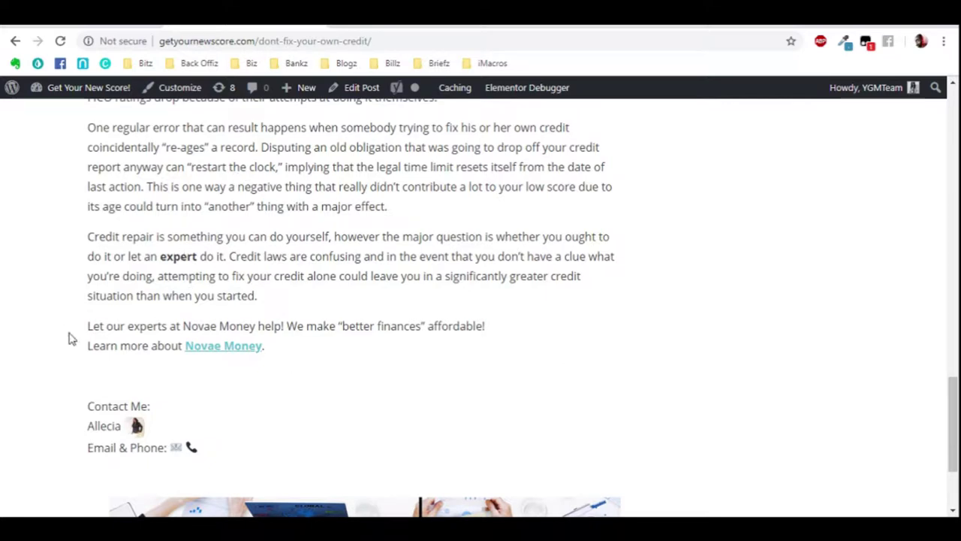
left_click_drag(95, 326, 354, 373)
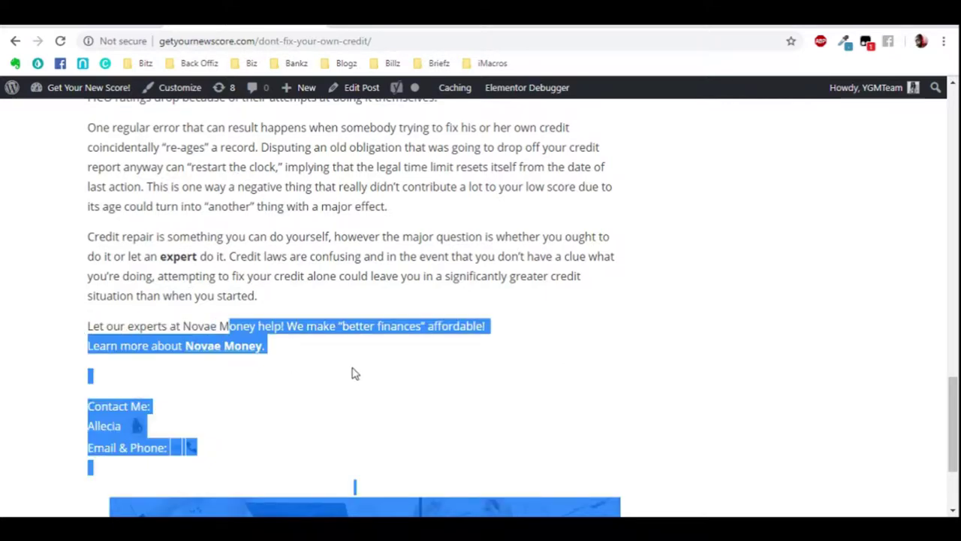
left_click(300, 370)
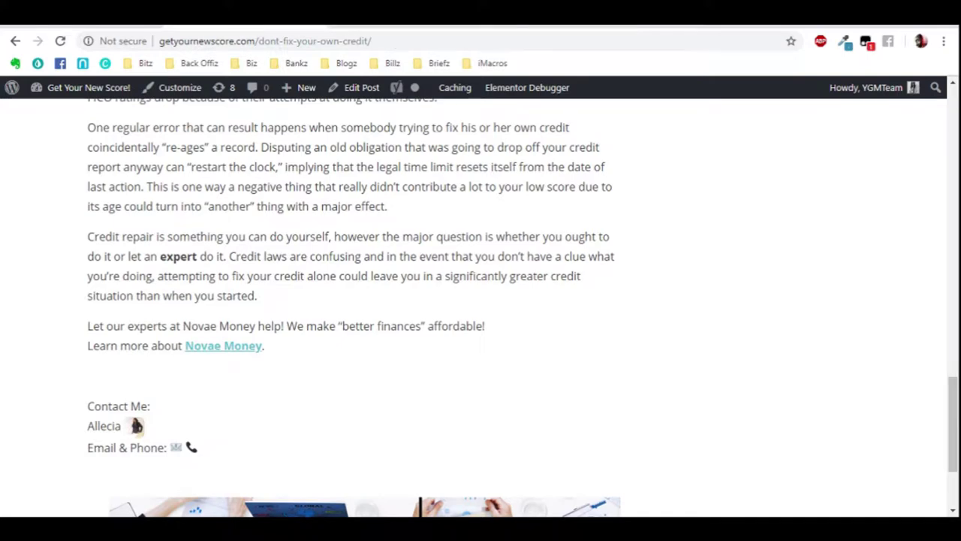
left_click(538, 26)
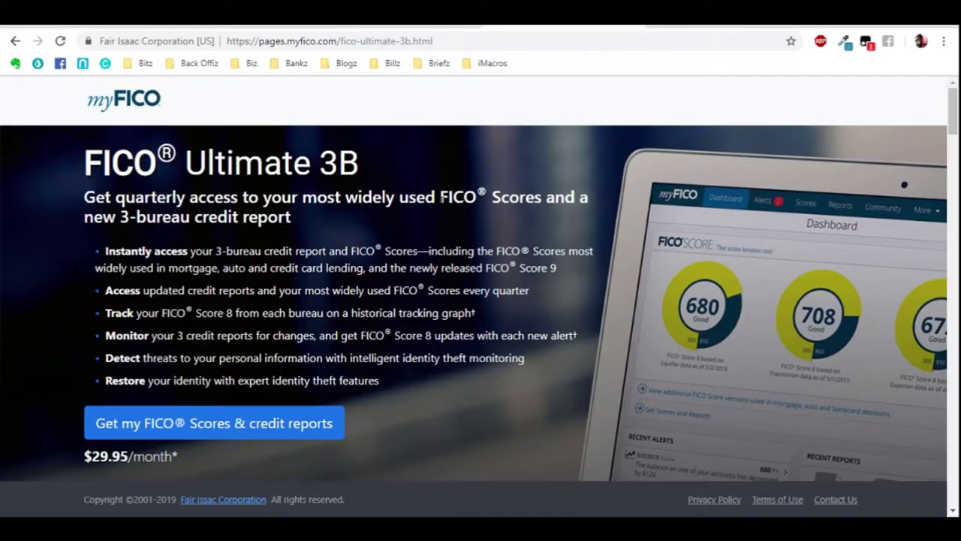
scroll(431, 244, "down", 3)
scroll(431, 244, "up", 4)
left_click_drag(83, 462, 176, 455)
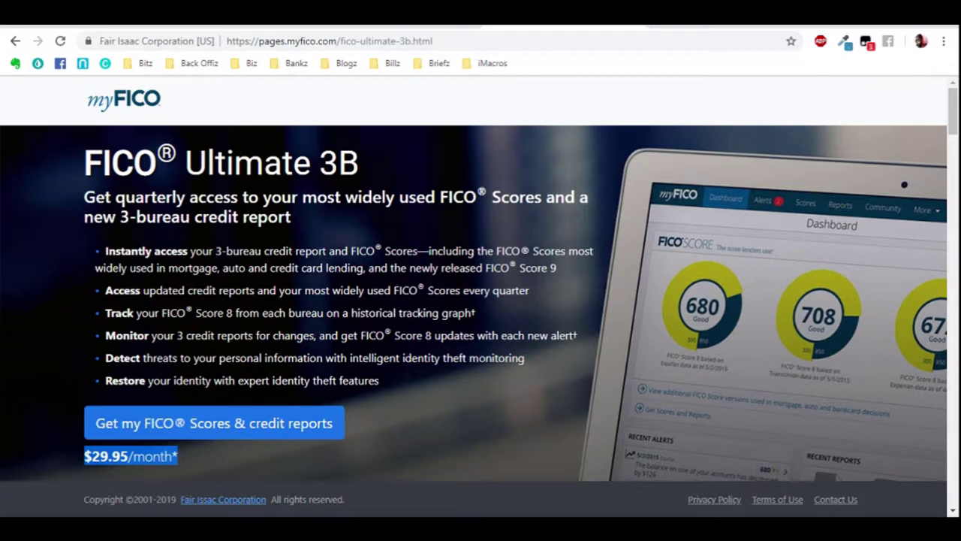
scroll(267, 343, "down", 10)
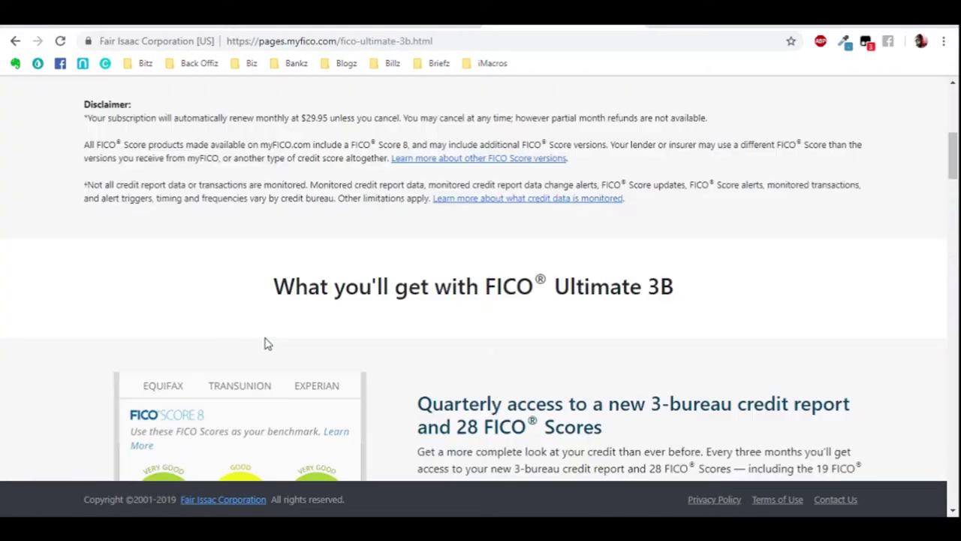
scroll(266, 343, "down", 4)
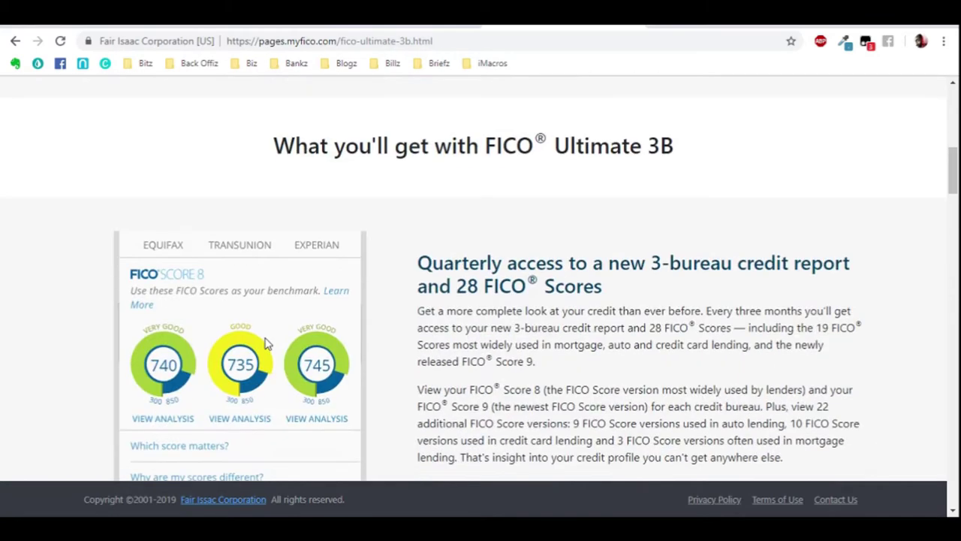
scroll(266, 343, "up", 1)
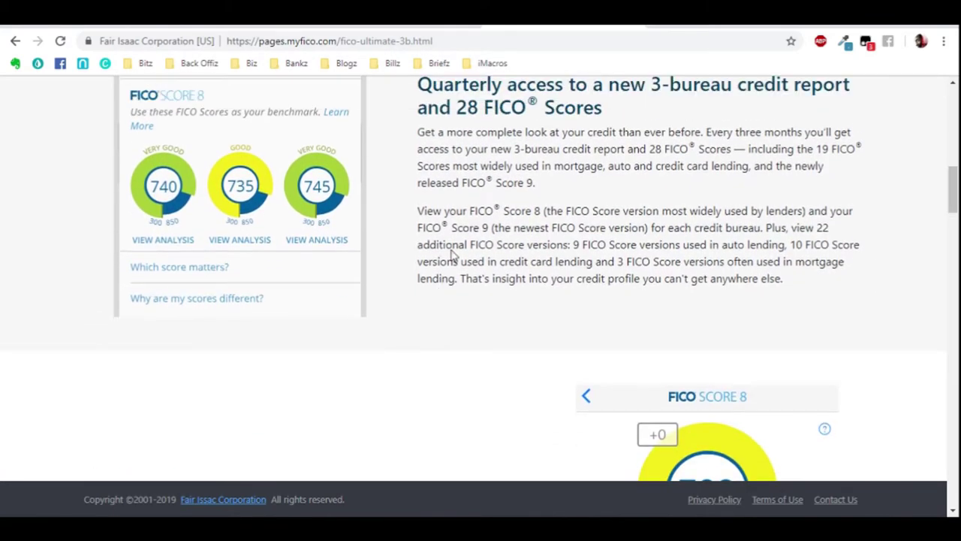
left_click_drag(664, 121, 835, 122)
left_click_drag(410, 134, 586, 124)
scroll(530, 266, "down", 5)
scroll(530, 266, "down", 5)
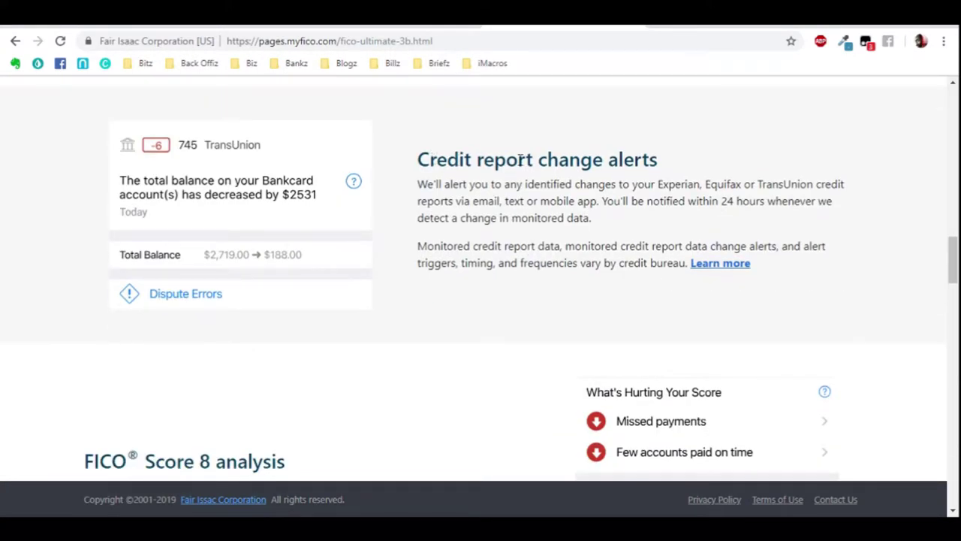
left_click_drag(427, 159, 643, 159)
left_click(671, 180)
scroll(668, 187, "down", 2)
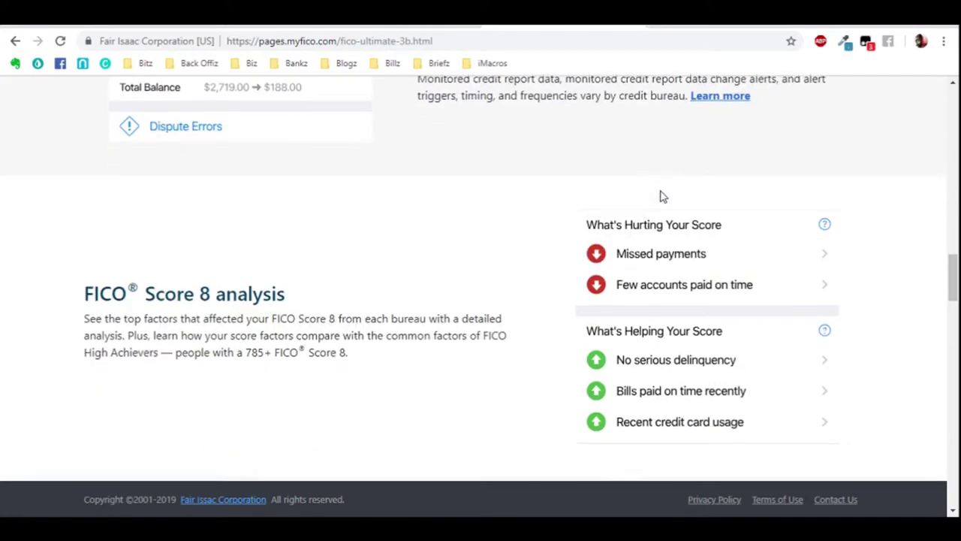
scroll(663, 196, "down", 1)
scroll(663, 196, "down", 5)
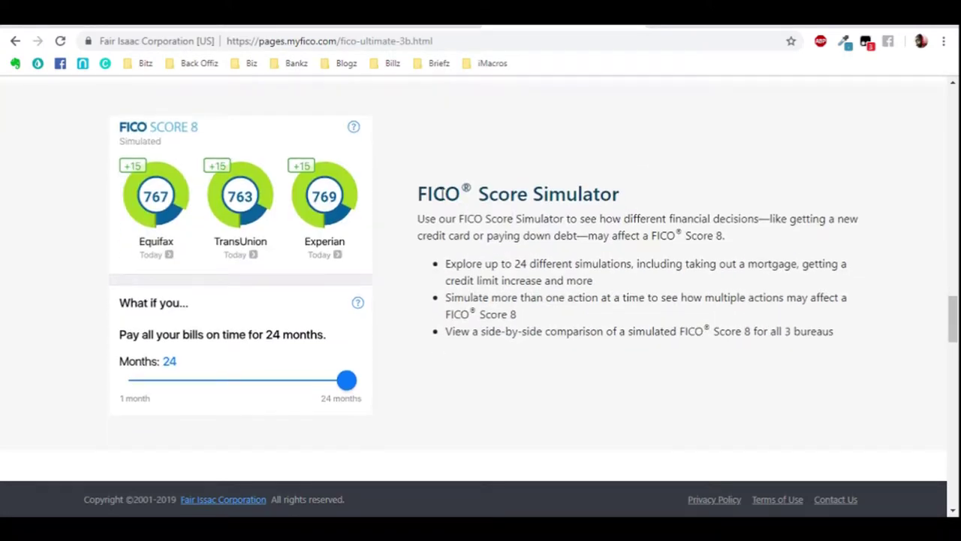
scroll(644, 211, "down", 4)
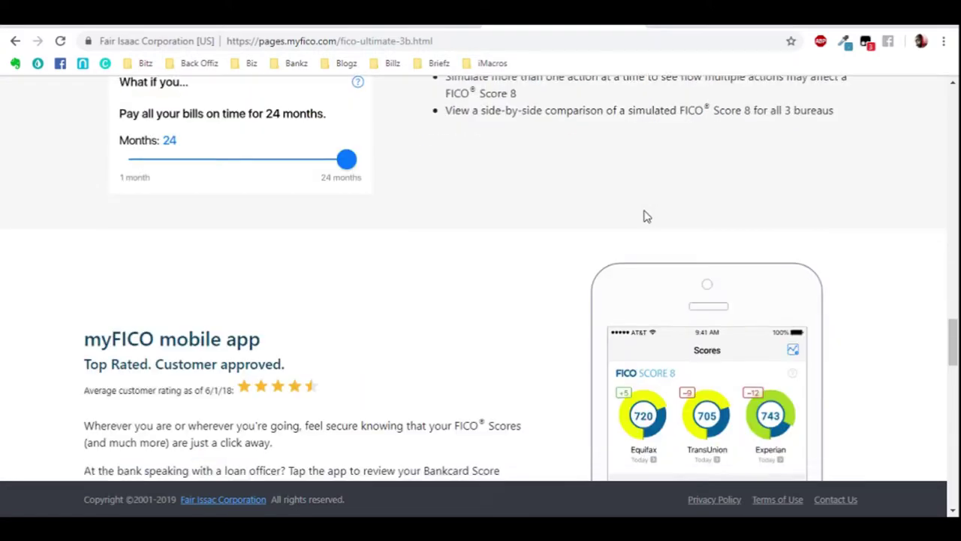
scroll(644, 217, "down", 5)
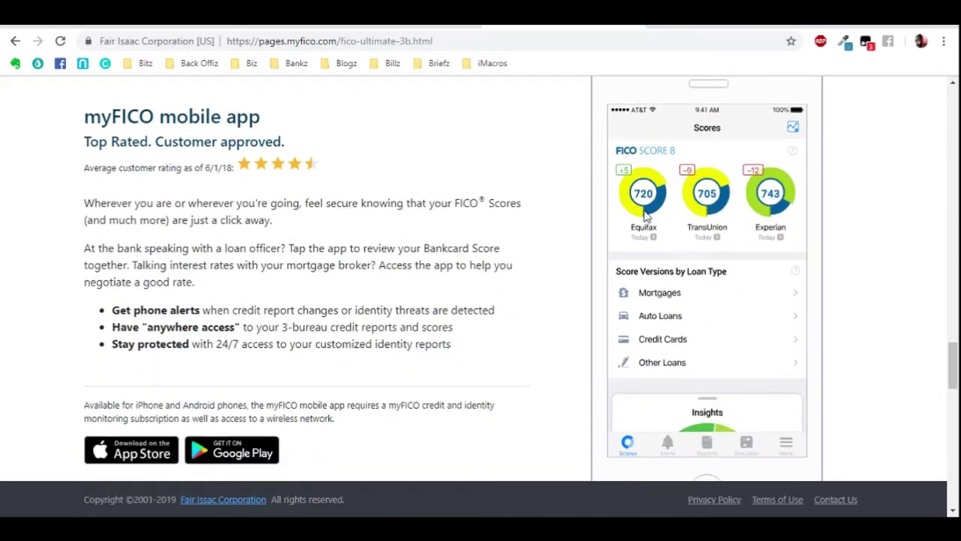
scroll(644, 216, "down", 3)
scroll(644, 216, "up", 1)
scroll(645, 217, "down", 3)
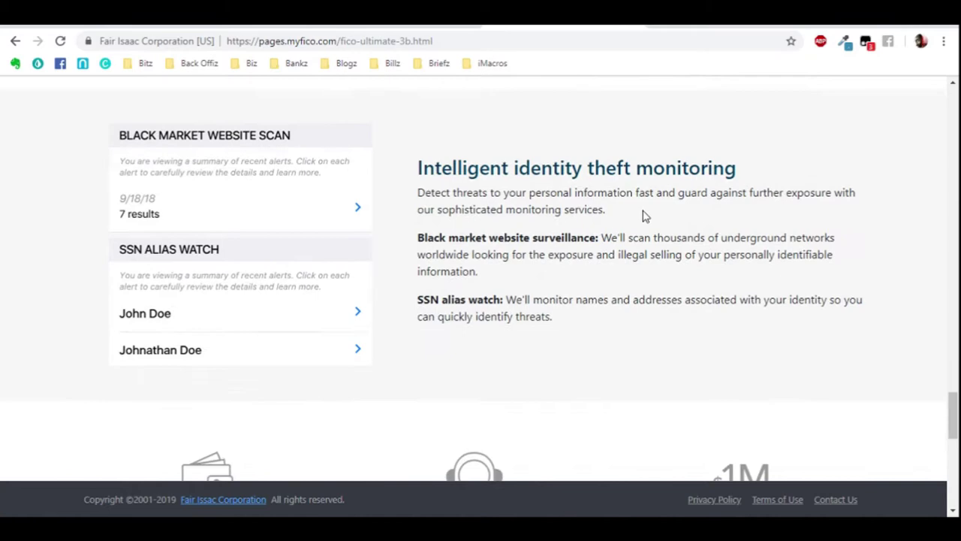
scroll(645, 216, "up", 1)
scroll(515, 246, "down", 4)
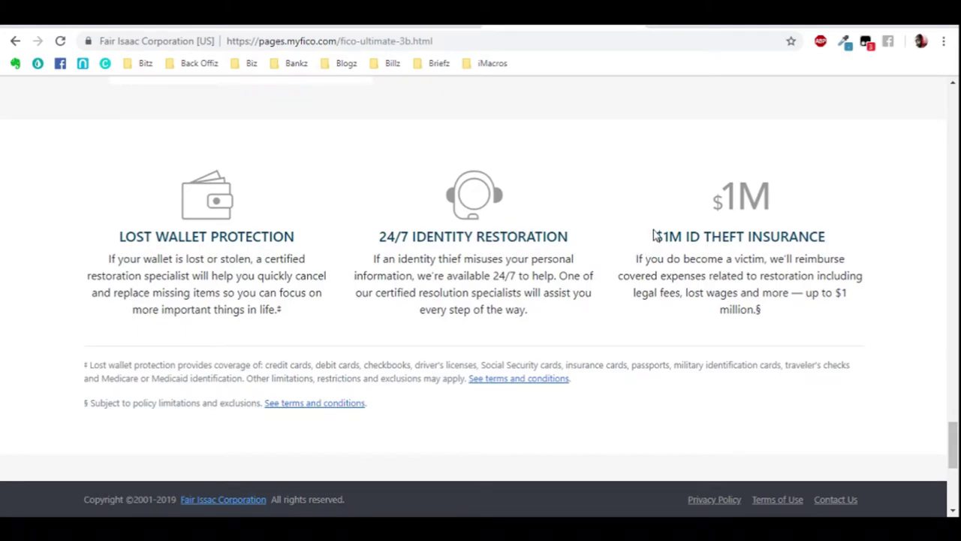
left_click_drag(654, 236, 825, 240)
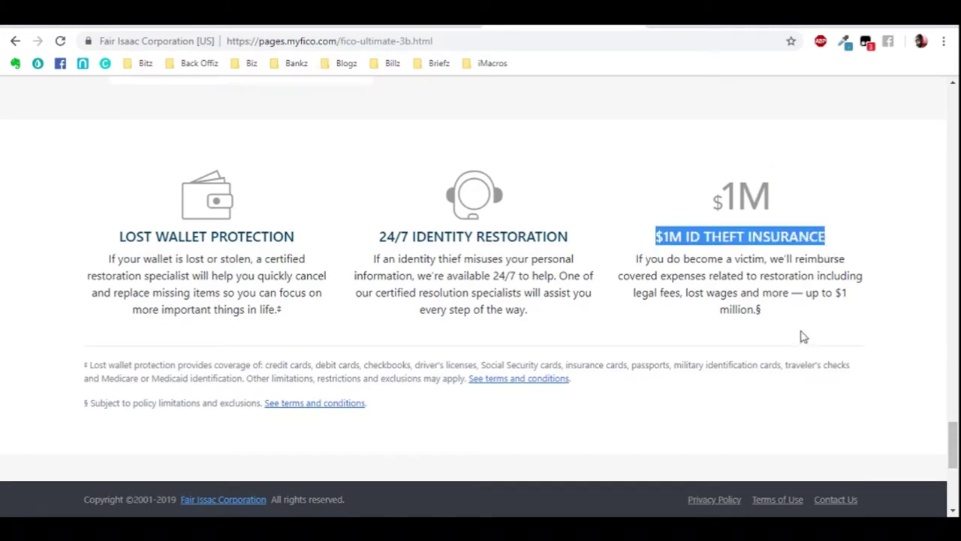
scroll(781, 327, "down", 3)
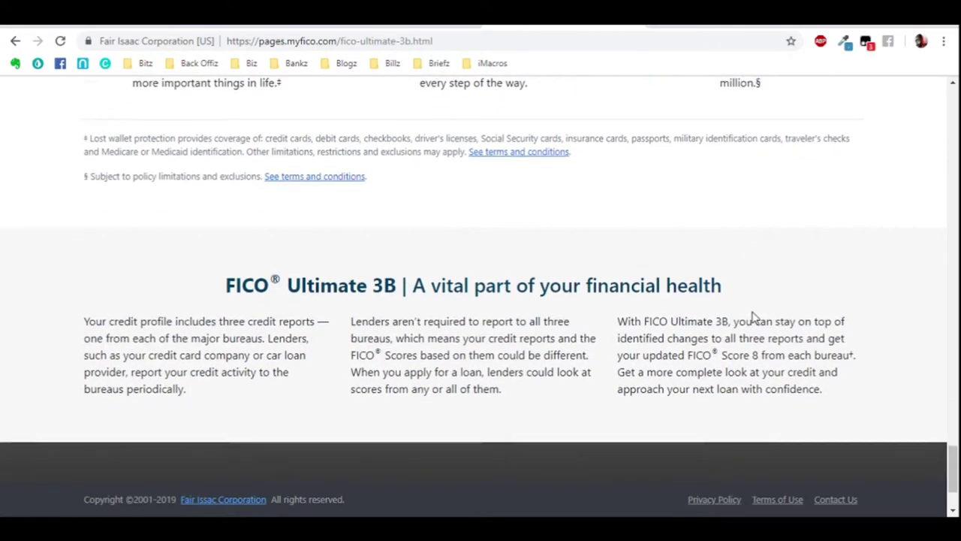
scroll(517, 147, "up", 2)
scroll(526, 165, "up", 15)
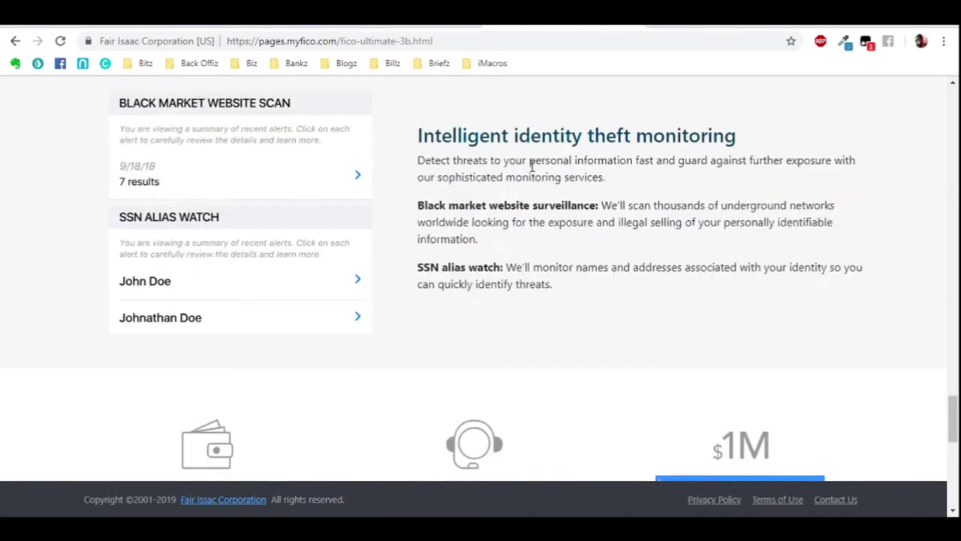
scroll(536, 184, "up", 20)
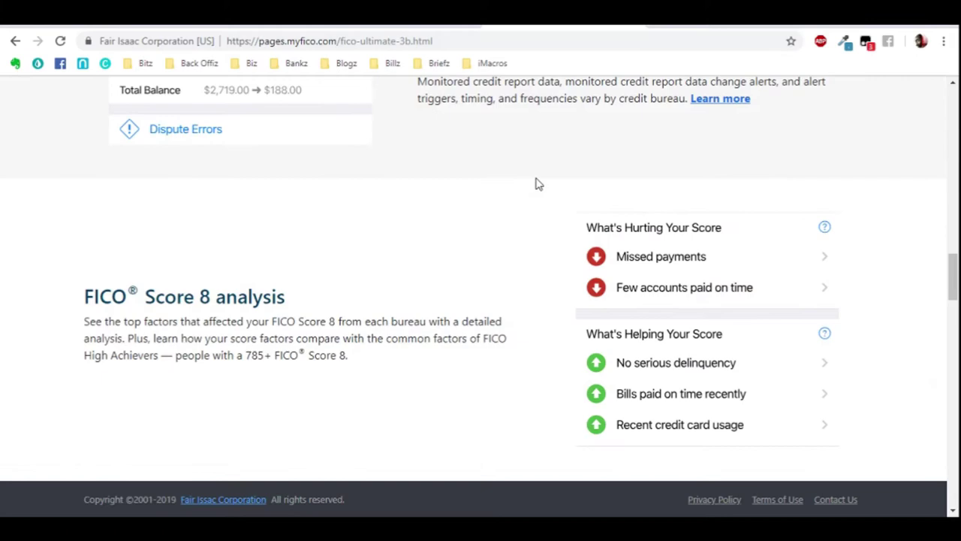
scroll(543, 177, "up", 2)
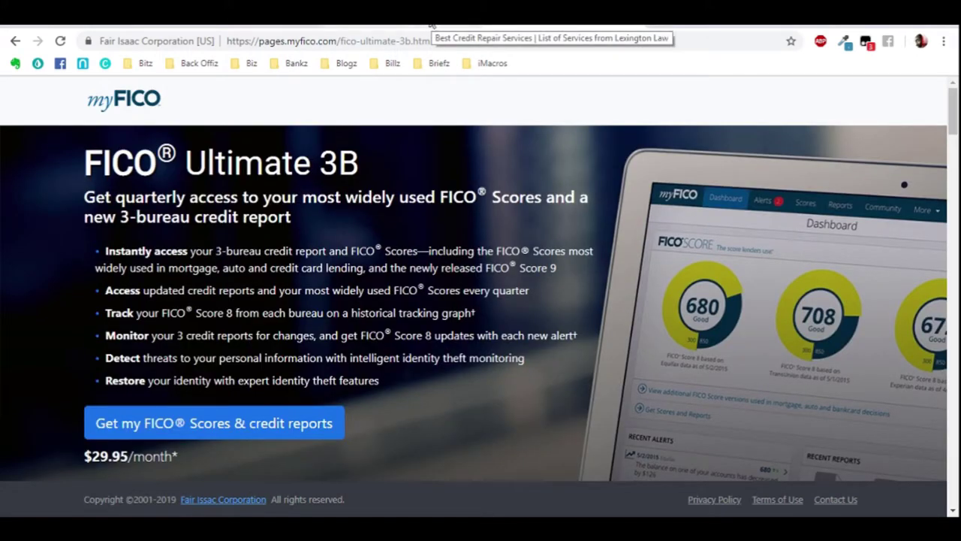
scroll(538, 281, "down", 1)
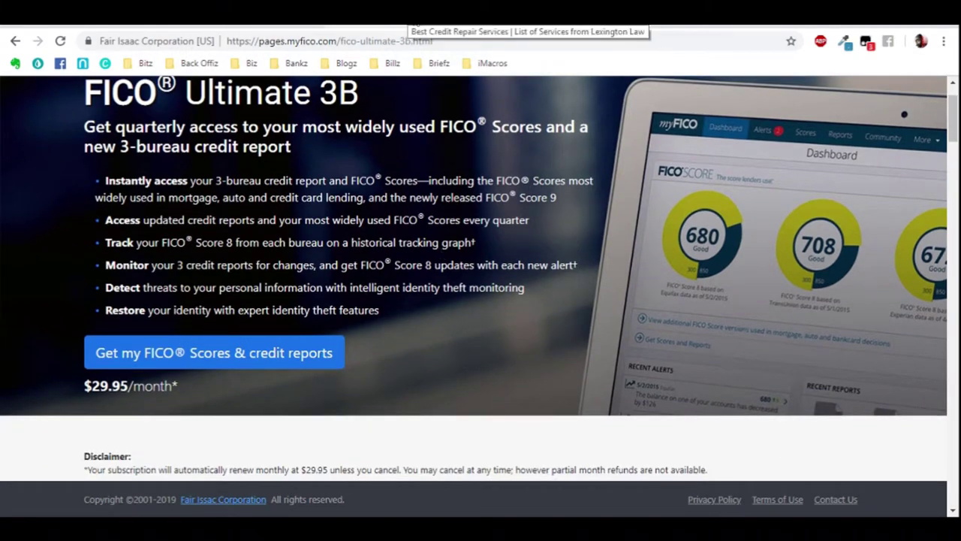
On the Lexington Law service levels page, highlight the PremierPlus price of $129.95
left_click(409, 24)
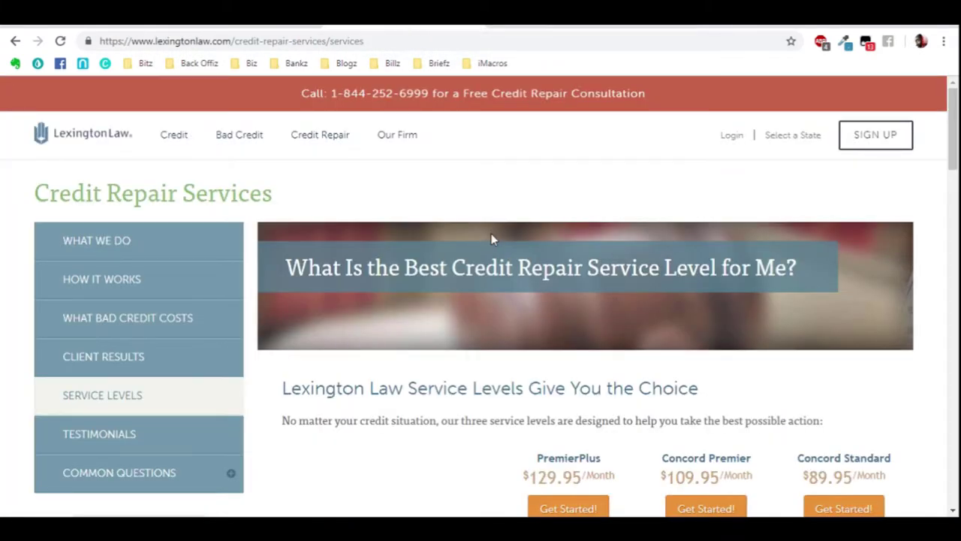
scroll(489, 239, "down", 1)
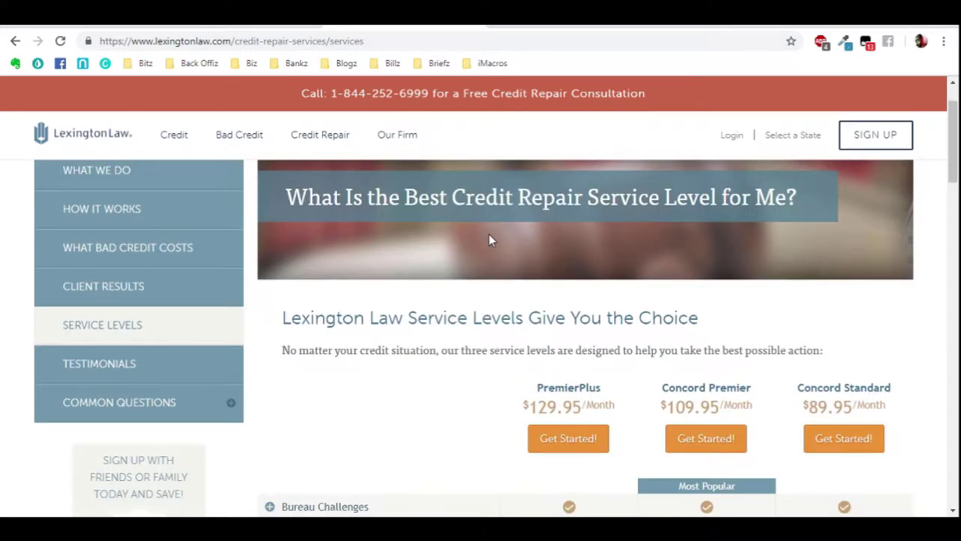
scroll(489, 239, "down", 1)
scroll(489, 239, "down", 1)
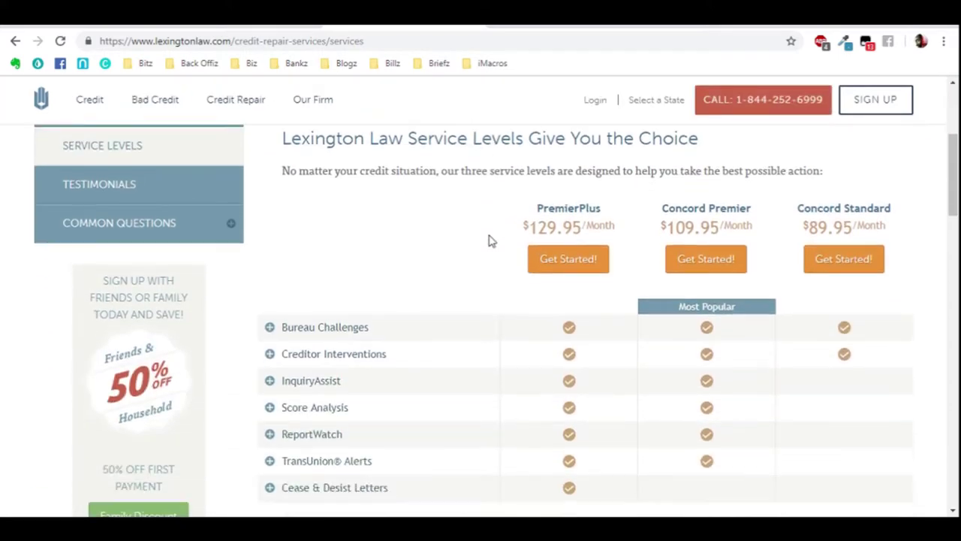
scroll(488, 239, "down", 1)
mouse_move(272, 300)
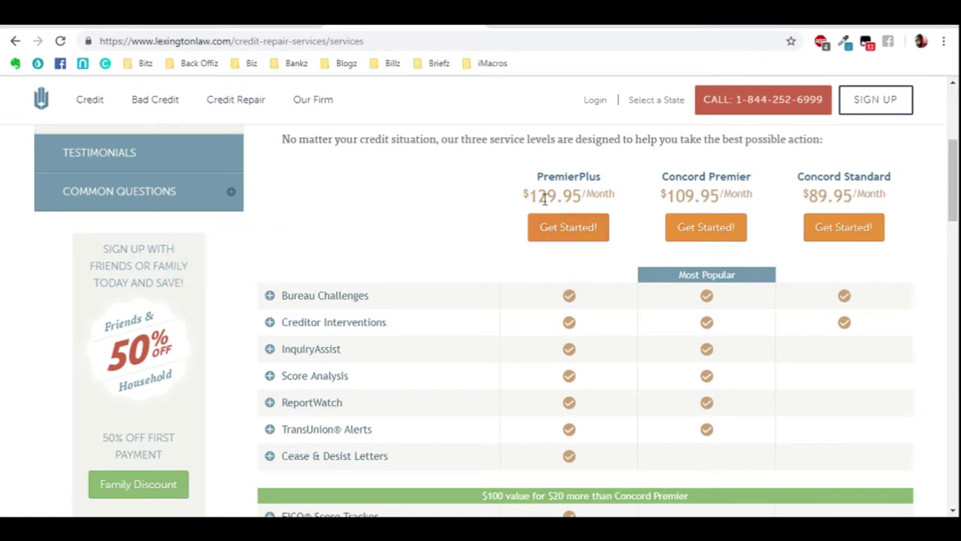
left_click_drag(524, 194, 621, 203)
left_click(453, 195)
Highlight the Concord Premier price of $109.95
scroll(713, 313, "down", 2)
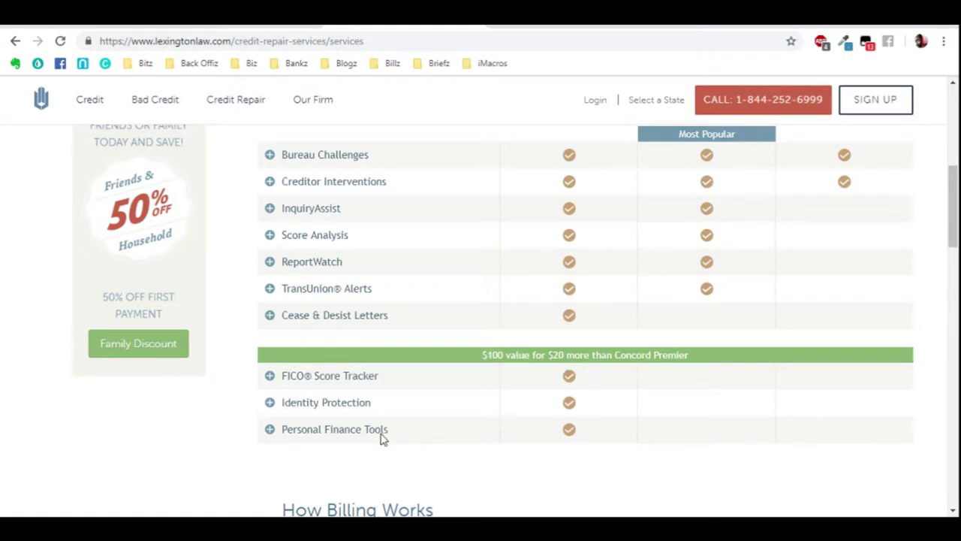
scroll(639, 425, "up", 3)
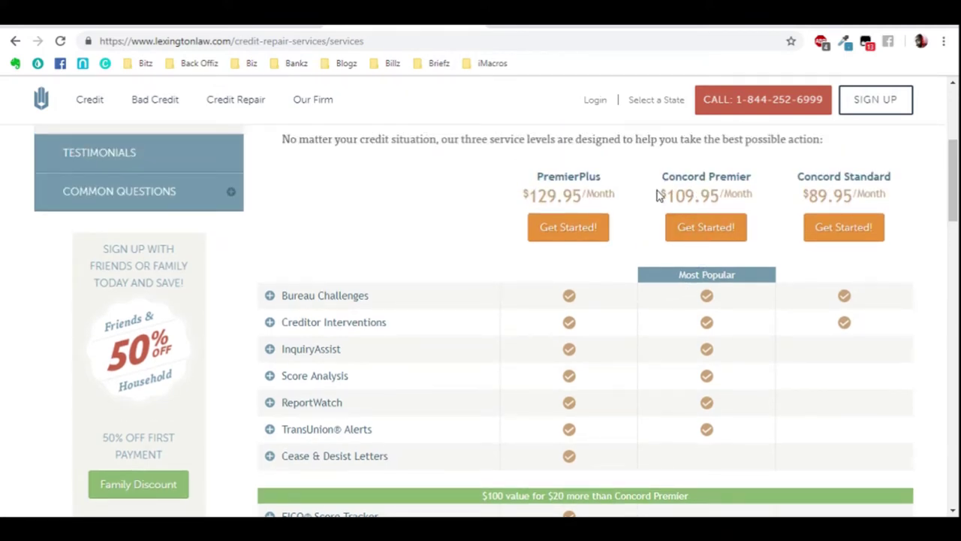
left_click_drag(659, 193, 766, 209)
Mark the three feature rows included only in PremierPlus
scroll(742, 284, "down", 1)
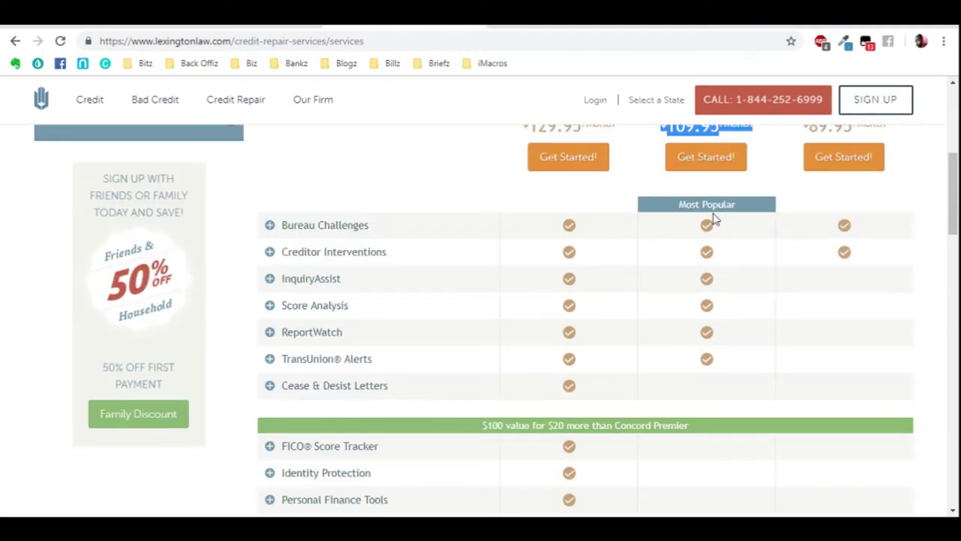
scroll(714, 218, "up", 1)
scroll(729, 306, "down", 2)
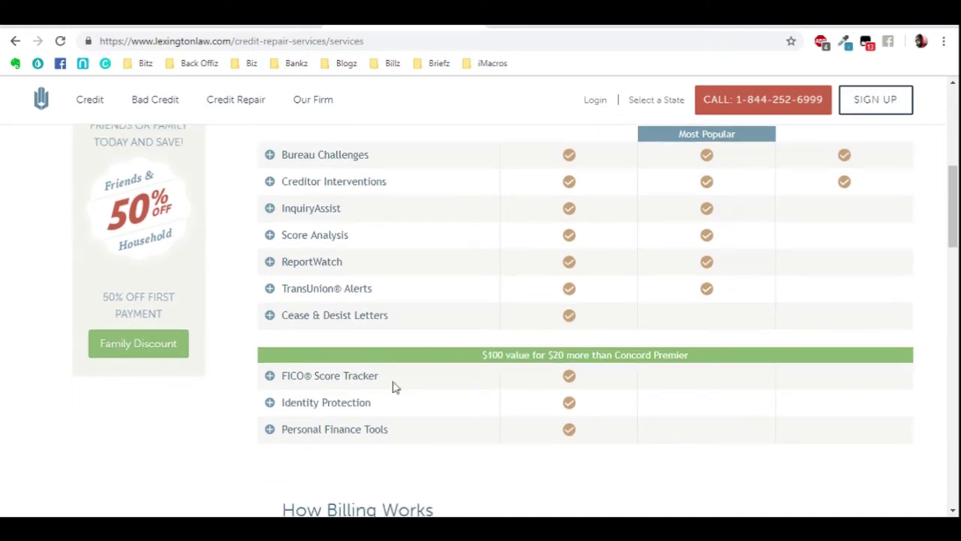
left_click_drag(275, 375, 449, 474)
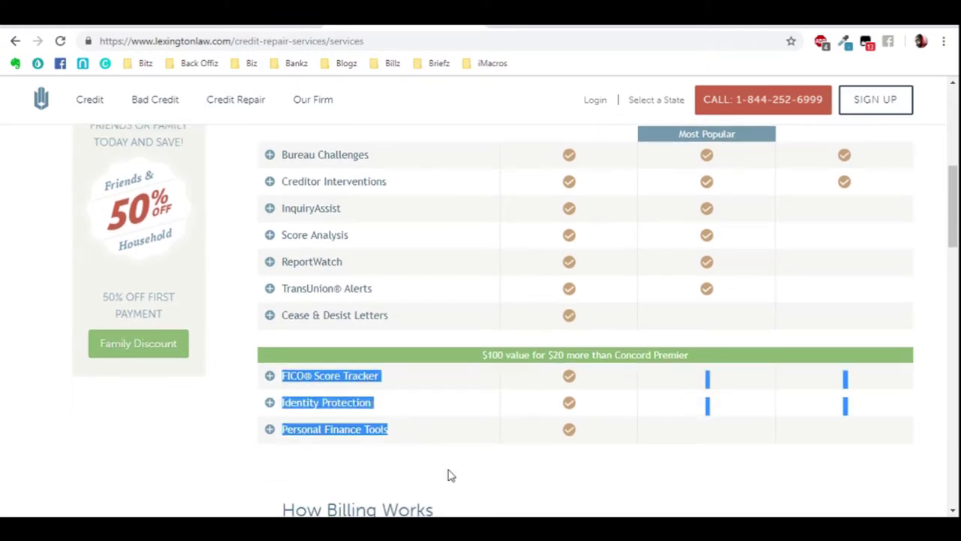
left_click(449, 475)
Mark the PremierPlus $129.95 price again in the pricing table
scroll(478, 461, "up", 1)
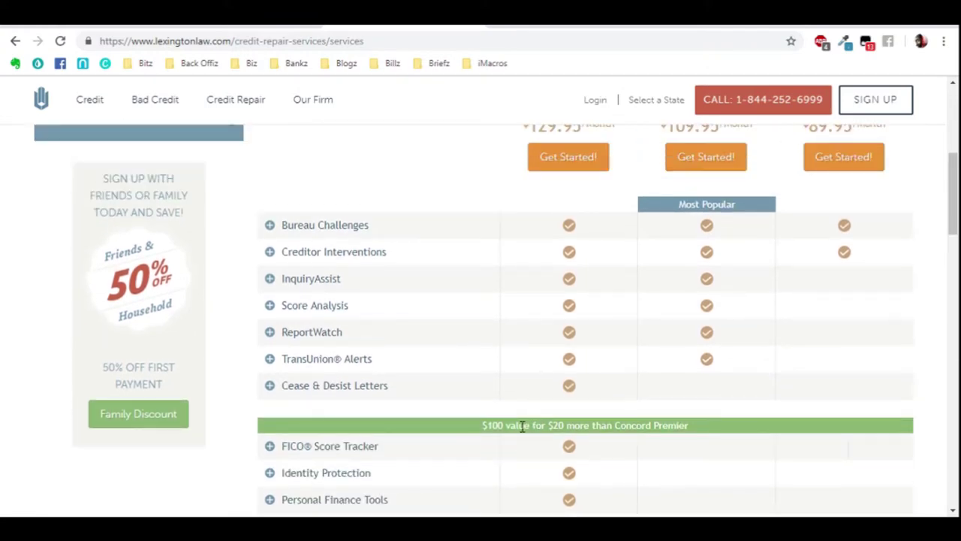
scroll(522, 427, "up", 2)
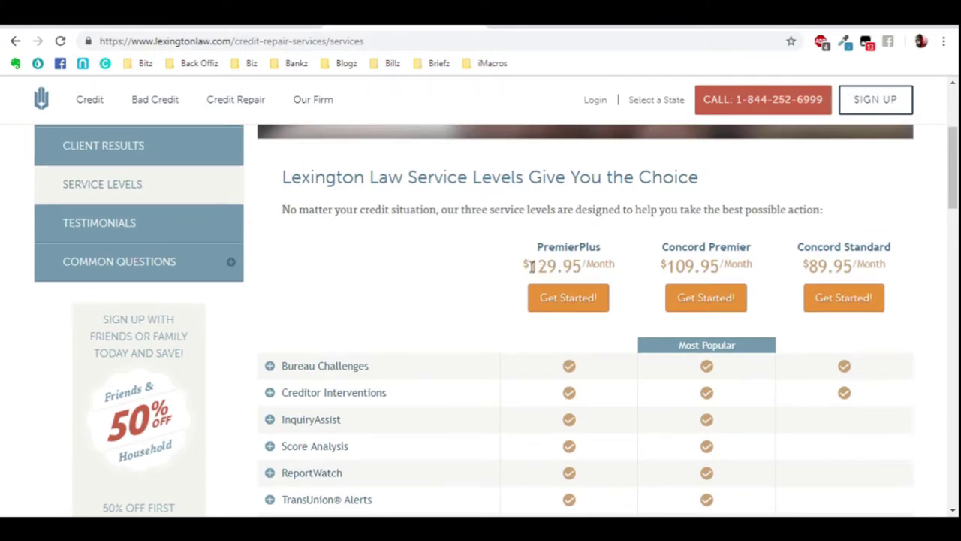
left_click_drag(526, 266, 583, 268)
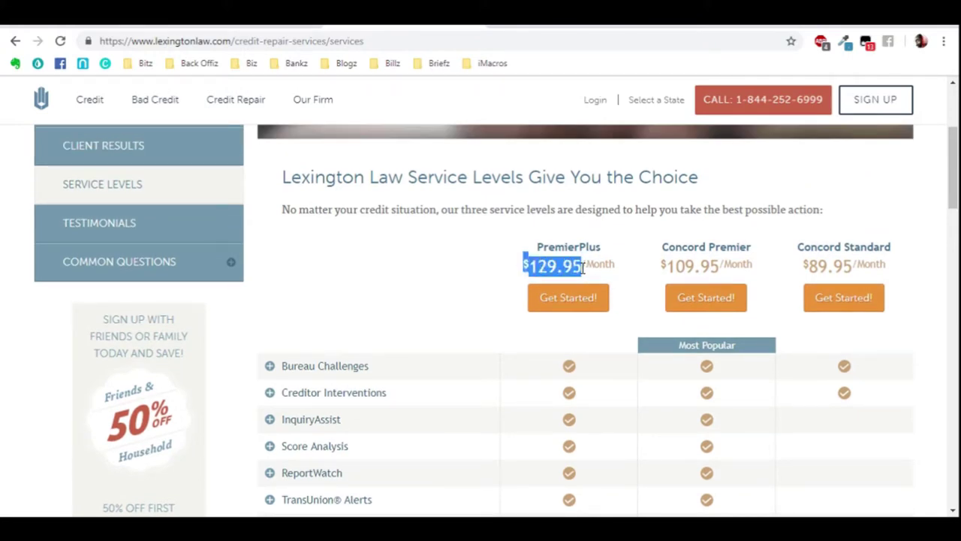
scroll(574, 293, "down", 2)
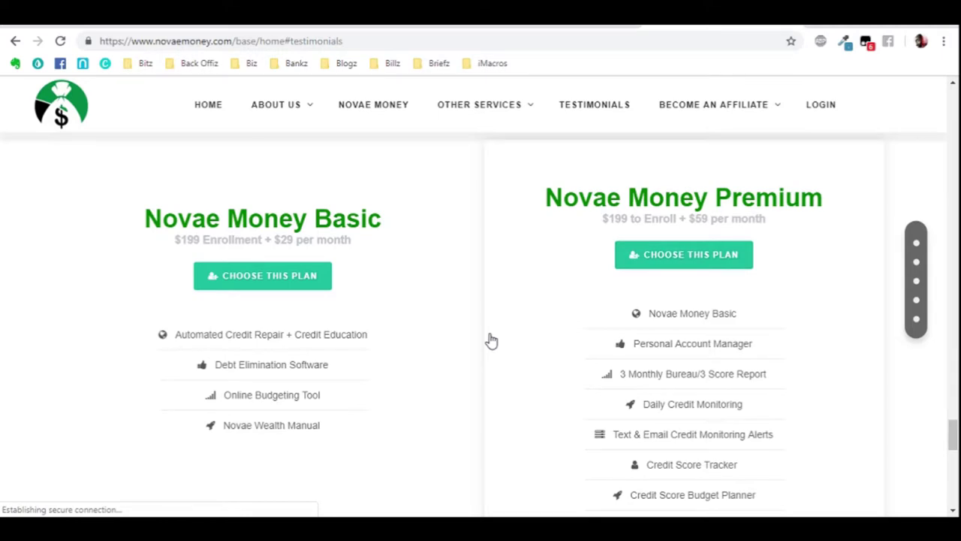
scroll(706, 216, "down", 1)
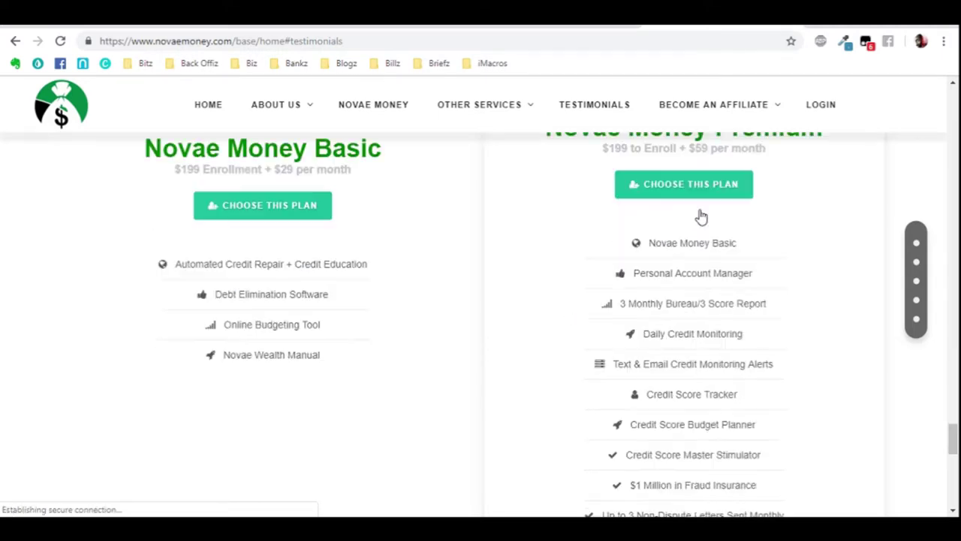
scroll(620, 188, "up", 1)
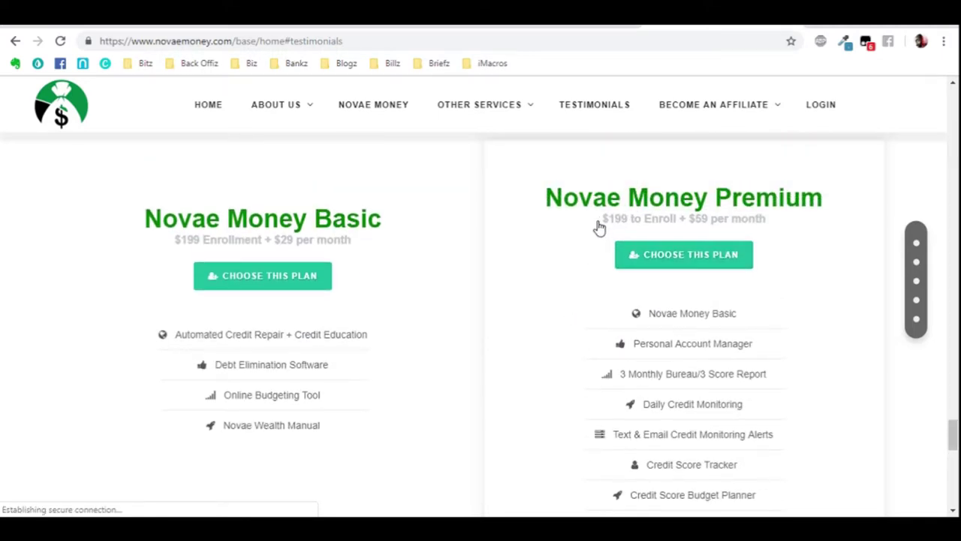
left_click_drag(599, 227, 774, 238)
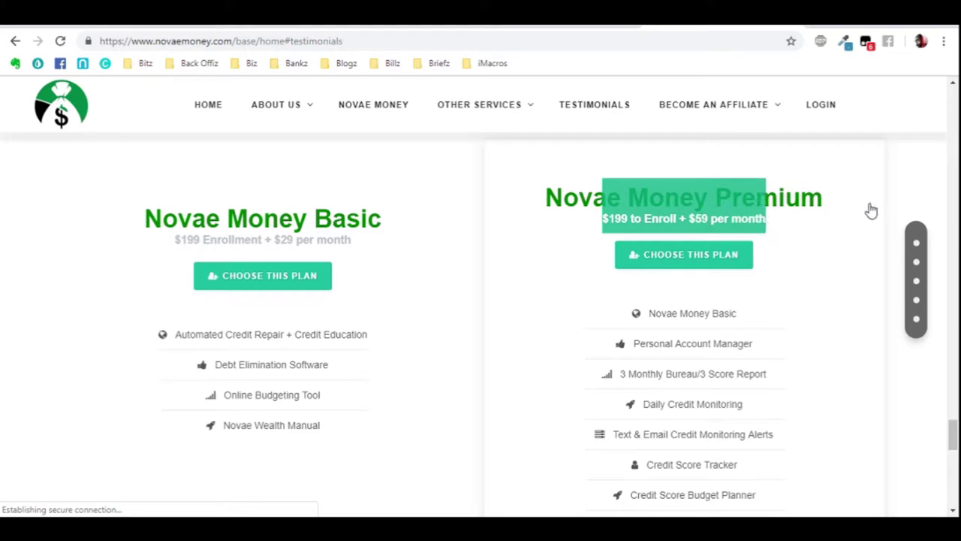
left_click(823, 218)
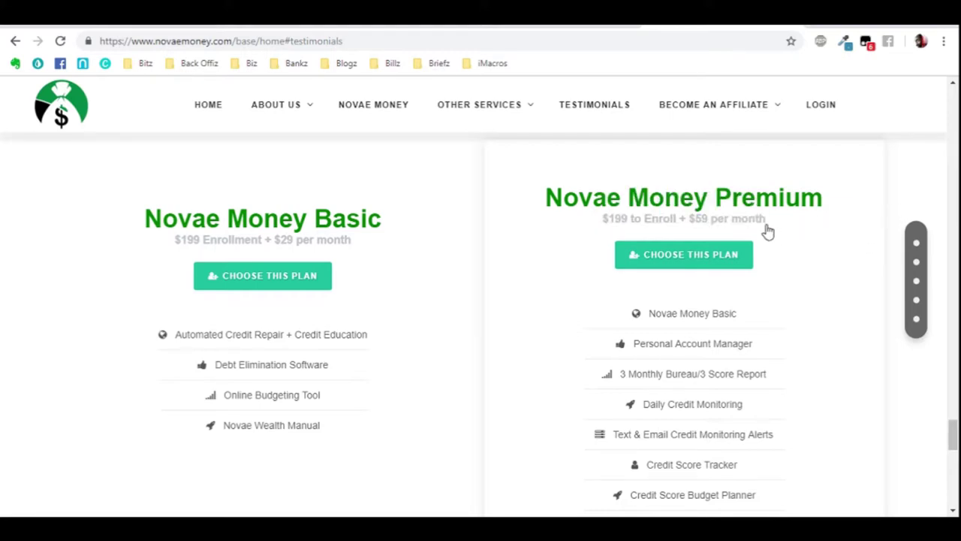
left_click(511, 27)
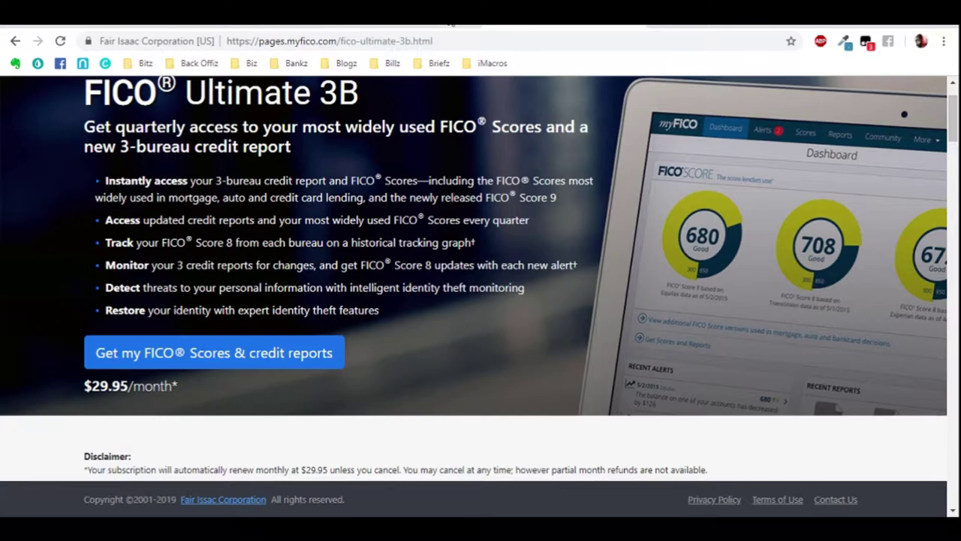
left_click(402, 26)
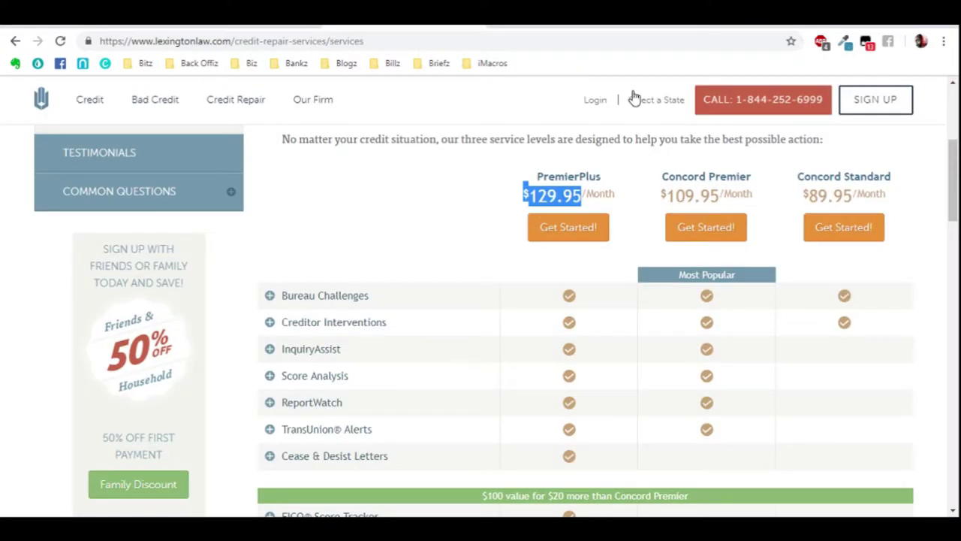
left_click(675, 25)
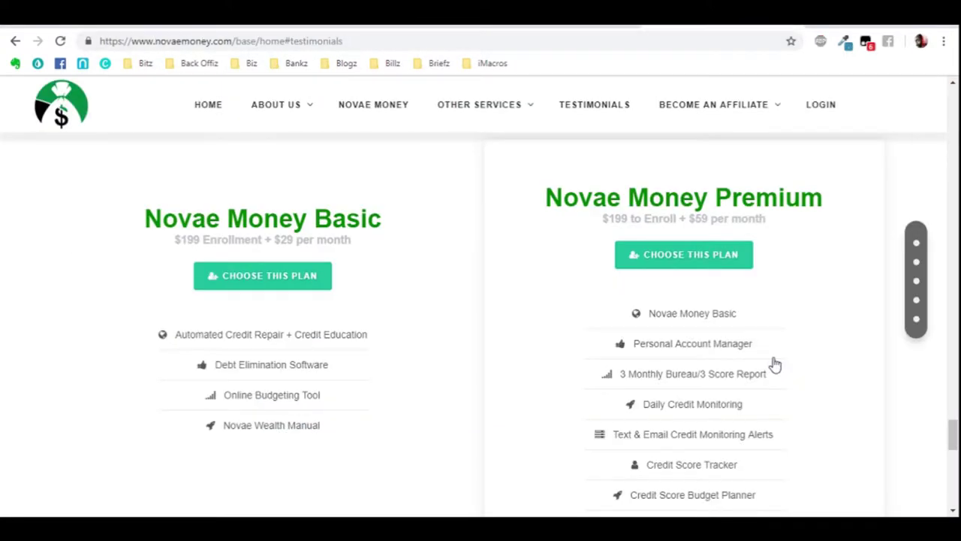
Review Novae's Premium plan feature list, then return to the Lexington Law pricing tab
scroll(772, 365, "down", 1)
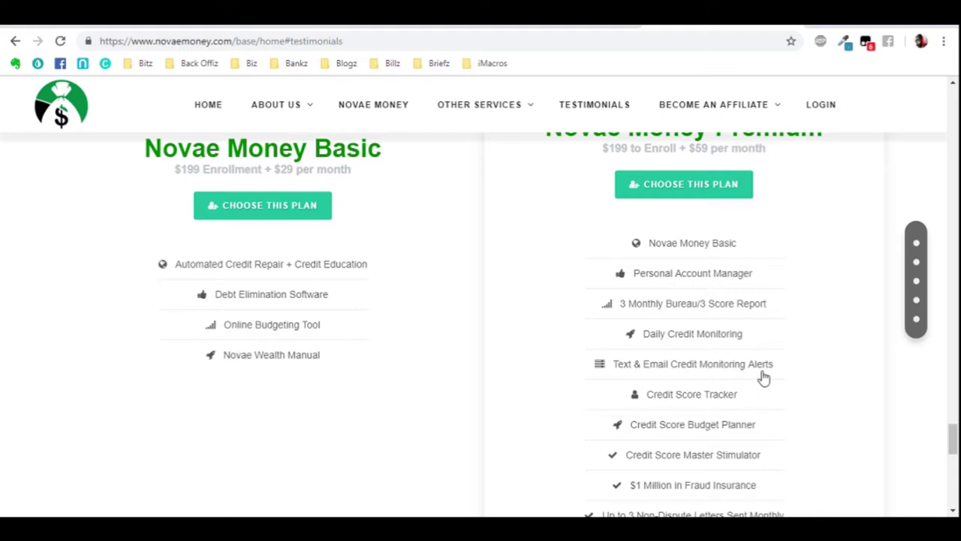
scroll(759, 377, "down", 1)
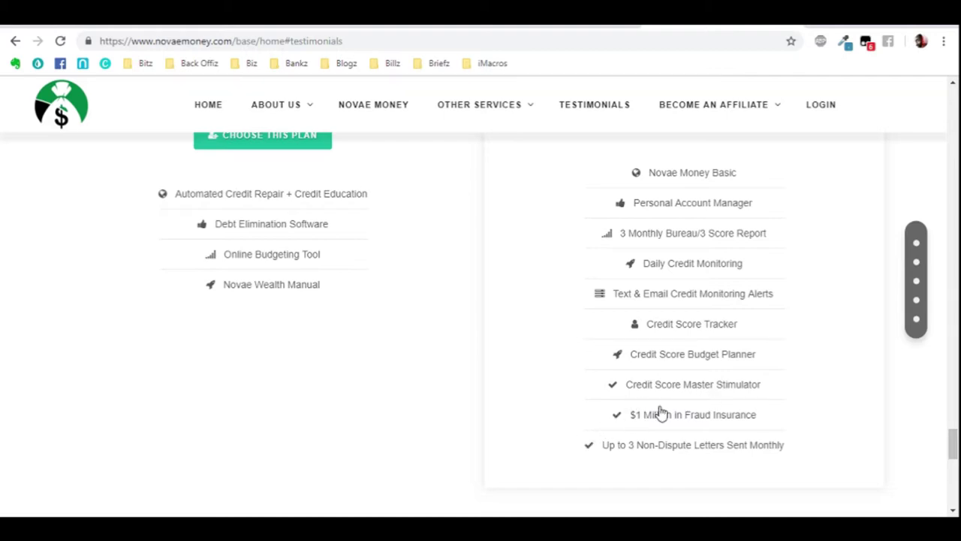
scroll(526, 410, "down", 1)
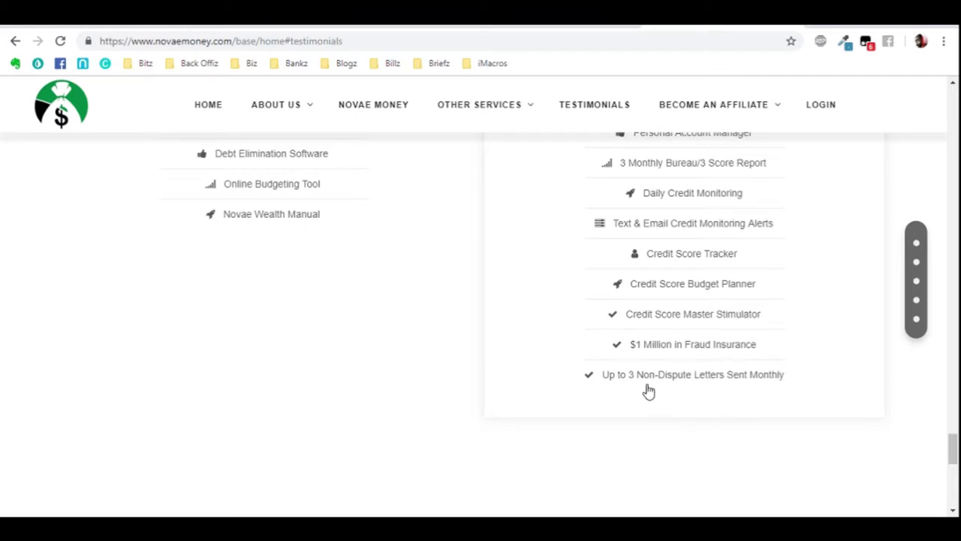
scroll(642, 401, "up", 1)
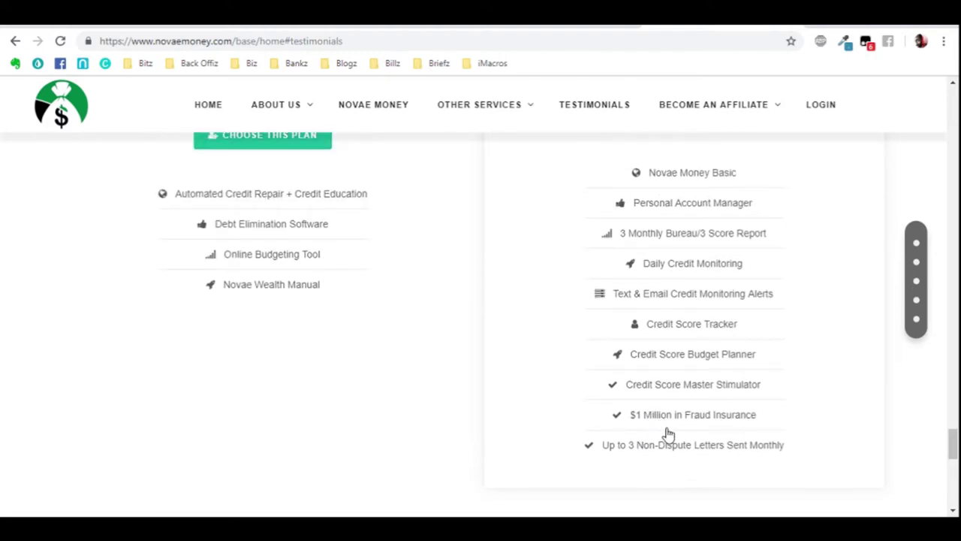
scroll(714, 471, "up", 2)
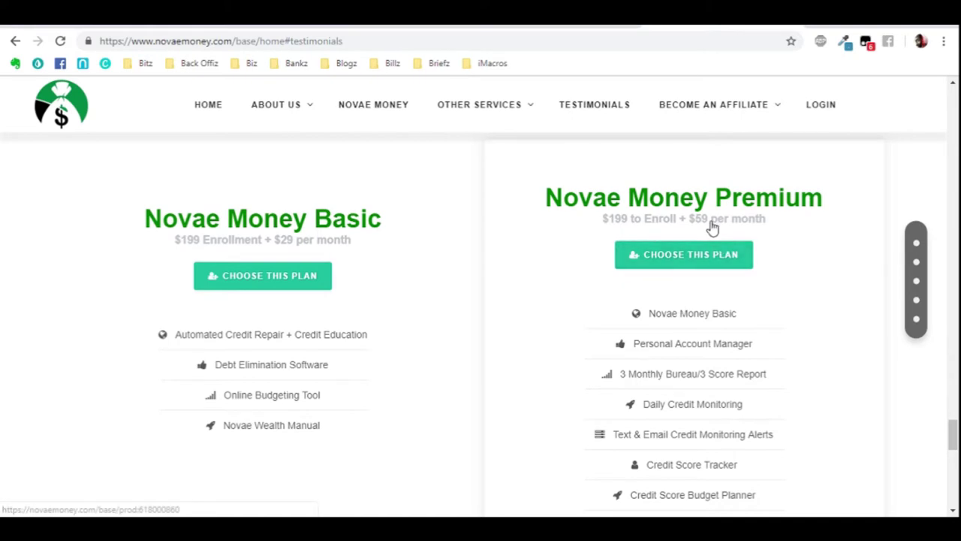
left_click(368, 26)
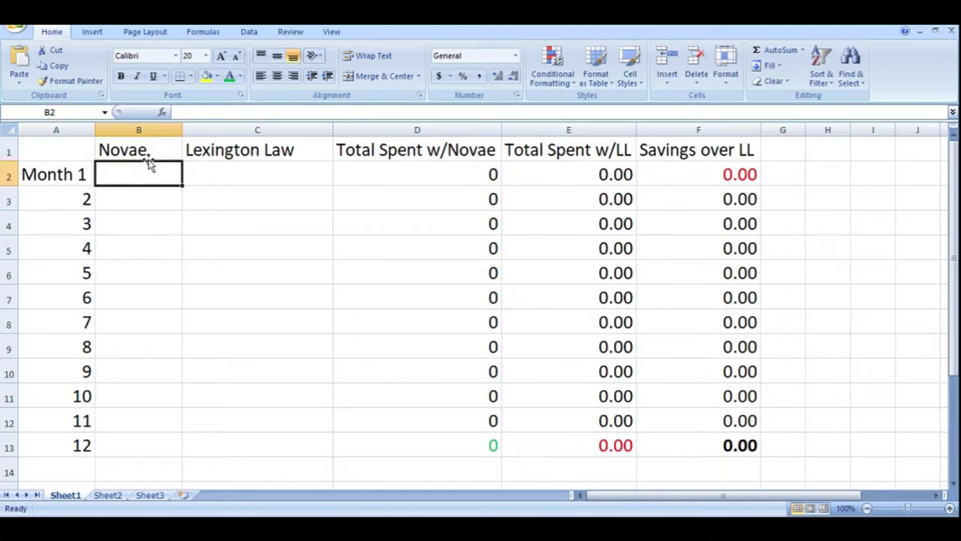
Enter 199 for Novae in B2 and 129.95 for Lexington Law in C2, then check the =E2-D2 savings formula
type("199")
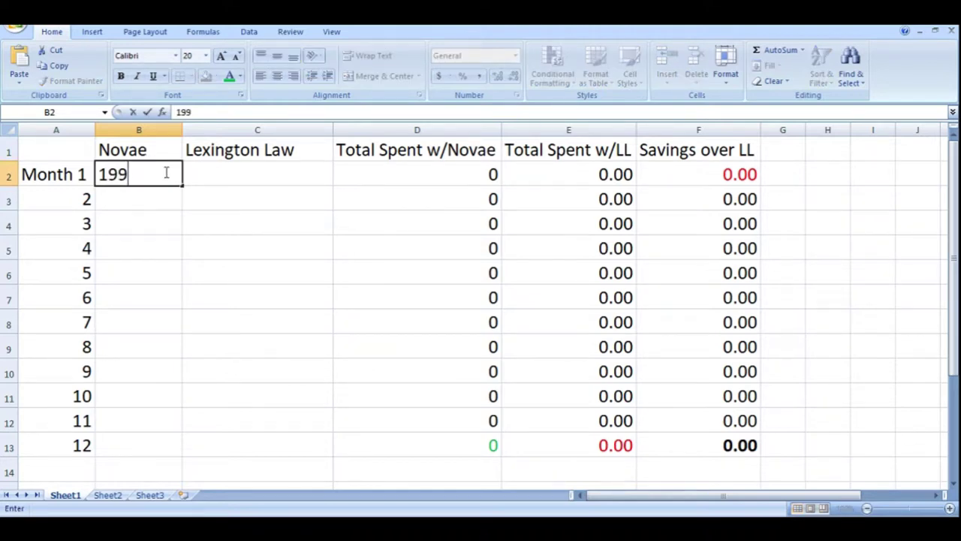
left_click(241, 175)
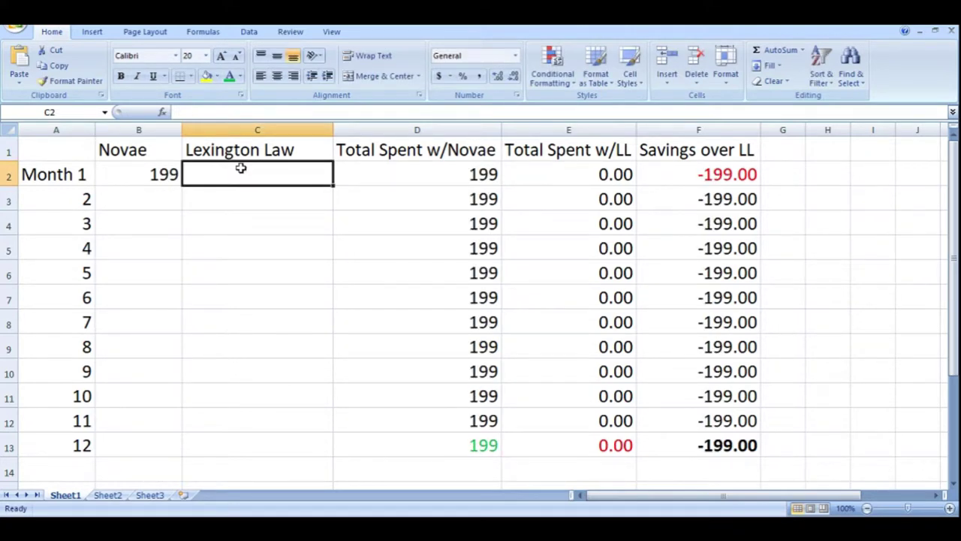
type("129.")
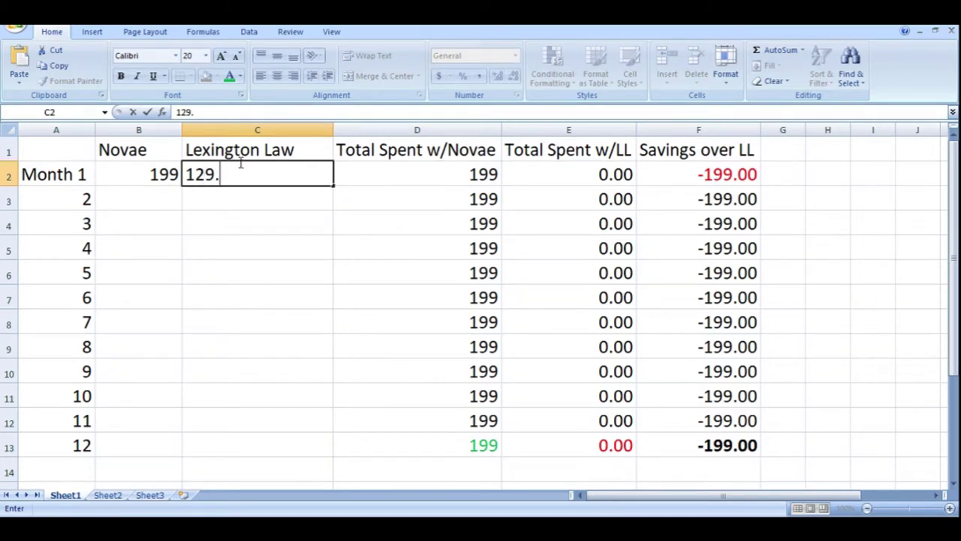
type("95")
left_click(360, 176)
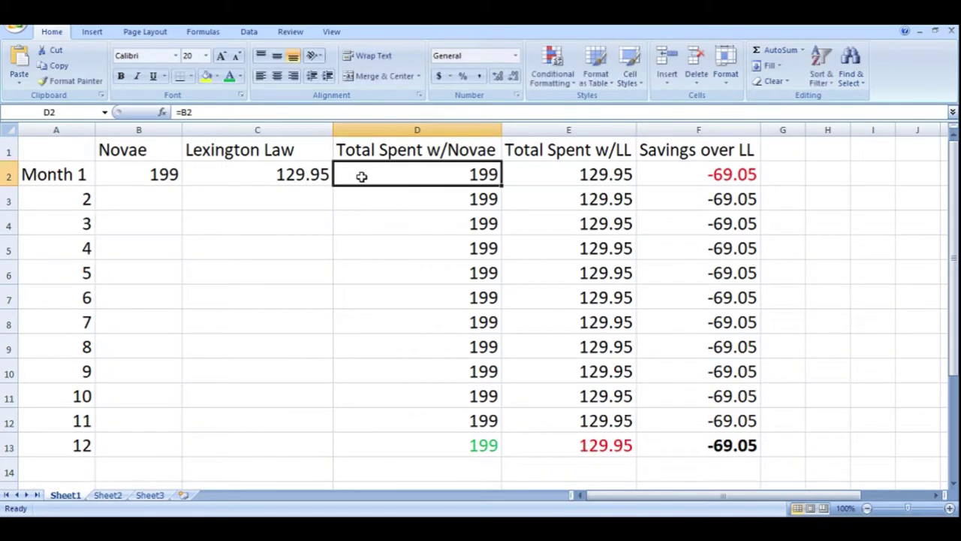
left_click(735, 188)
left_click(736, 174)
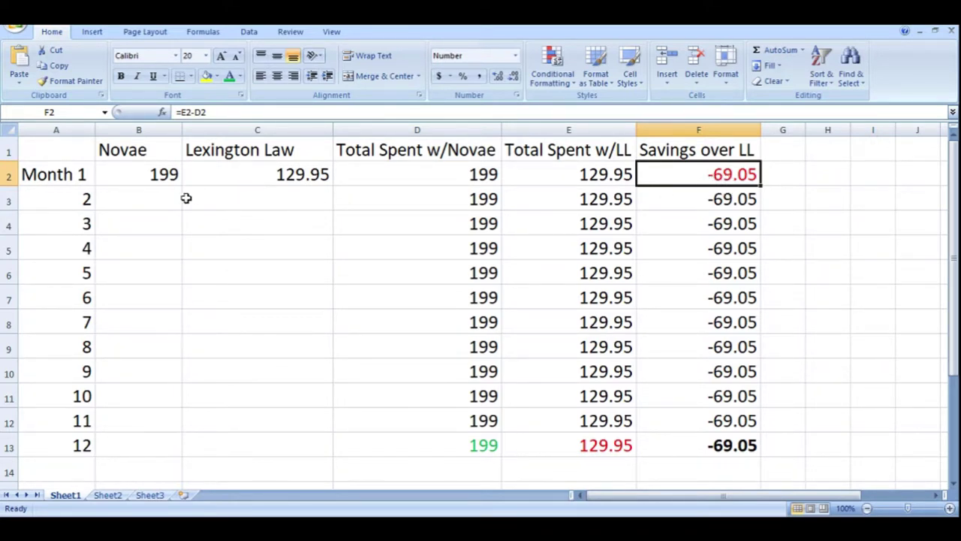
Enter month-2 costs 59 (Novae) and 129.95 (Lexington Law), check savings, and select the month 6 row
left_click(157, 199)
type("59")
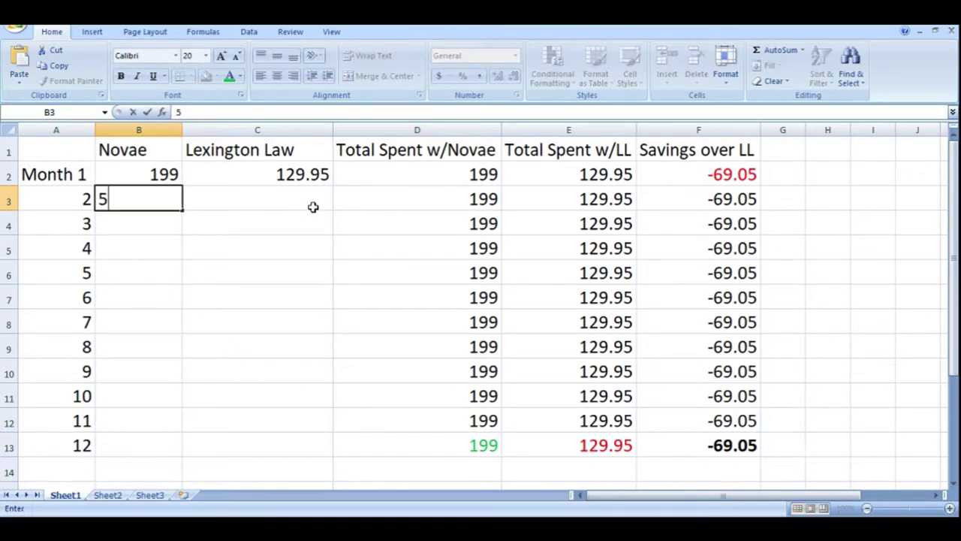
left_click(314, 204)
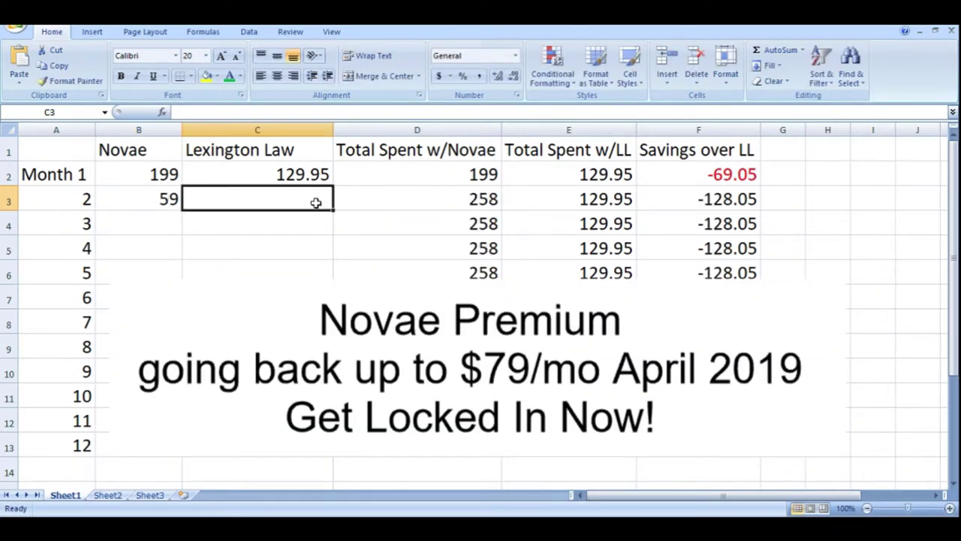
type("129.95")
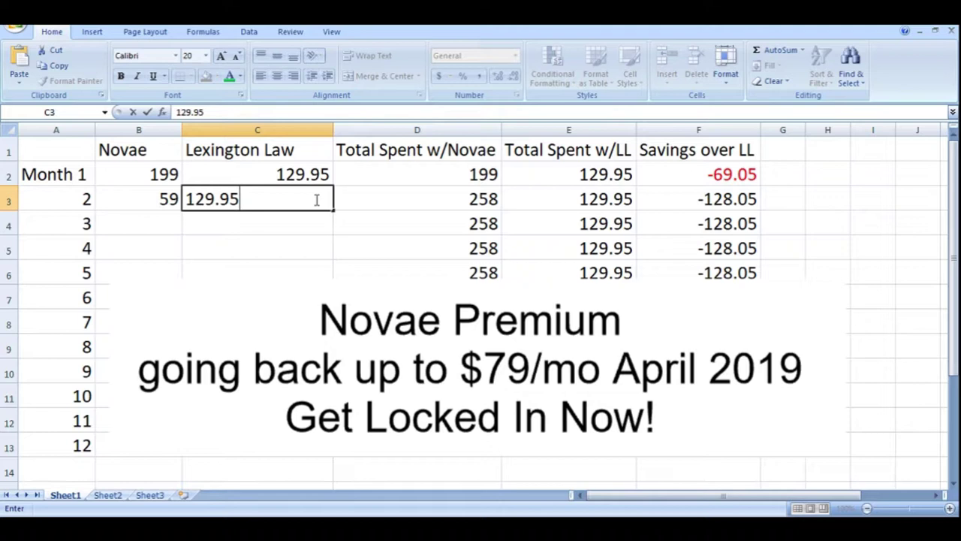
left_click(399, 192)
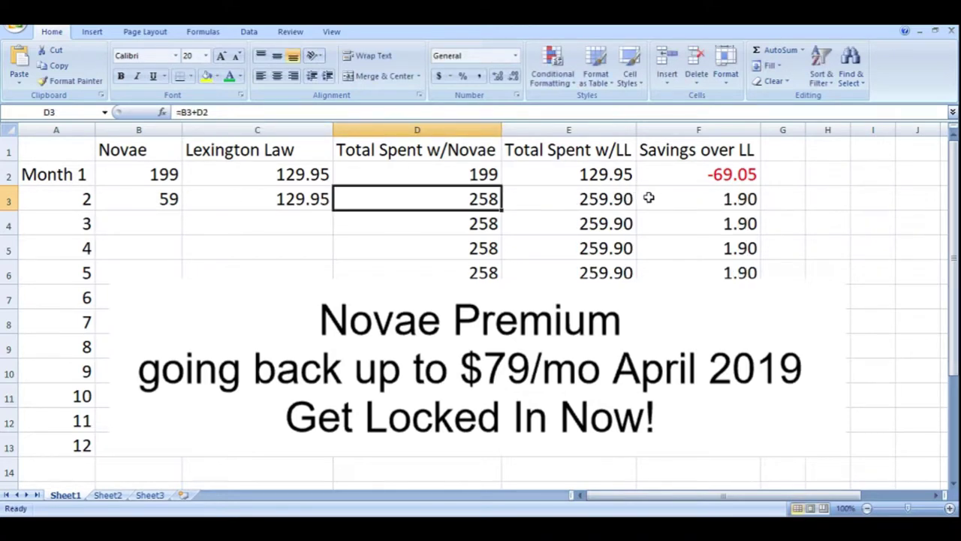
left_click(717, 201)
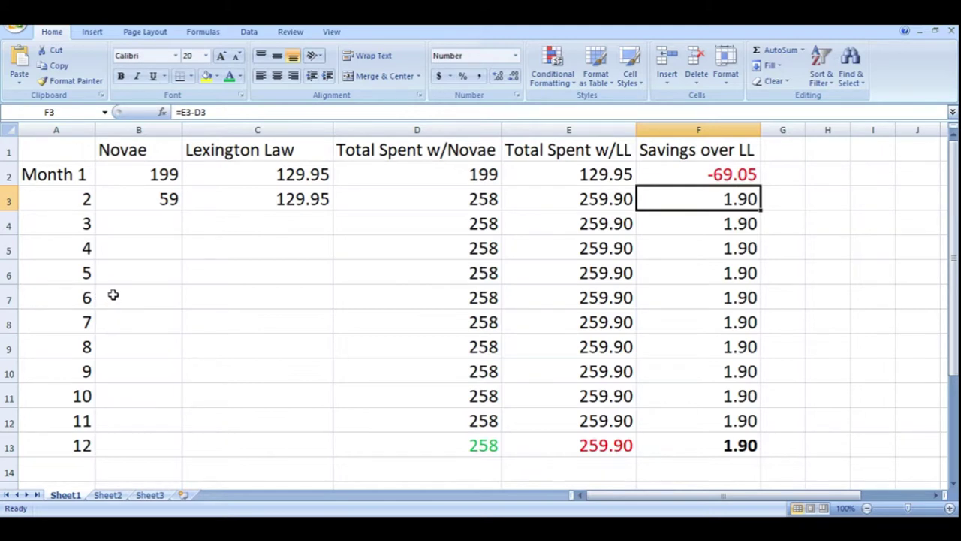
left_click(30, 297)
left_click(6, 297)
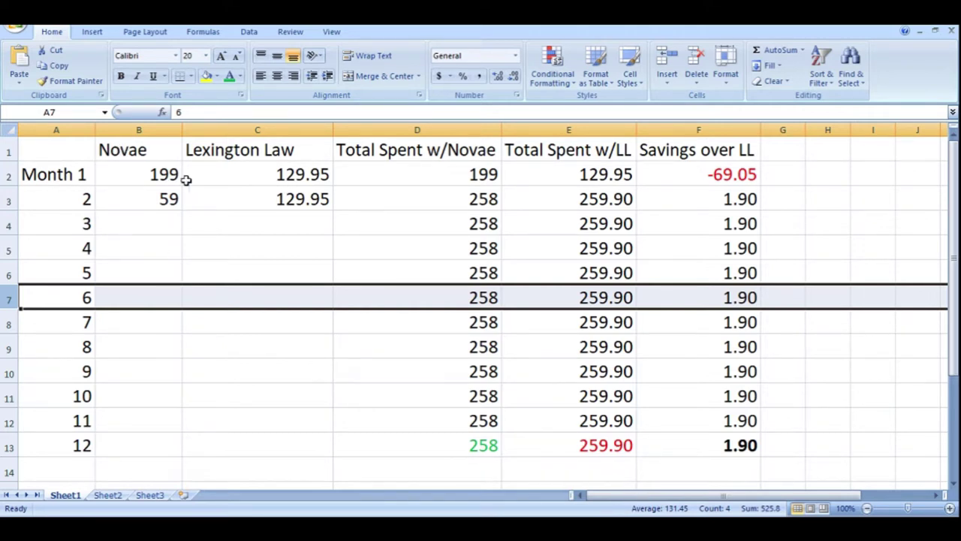
Fill Novae's 59 and Lexington Law's 129.95 monthly fees down through month 6
left_click(167, 201)
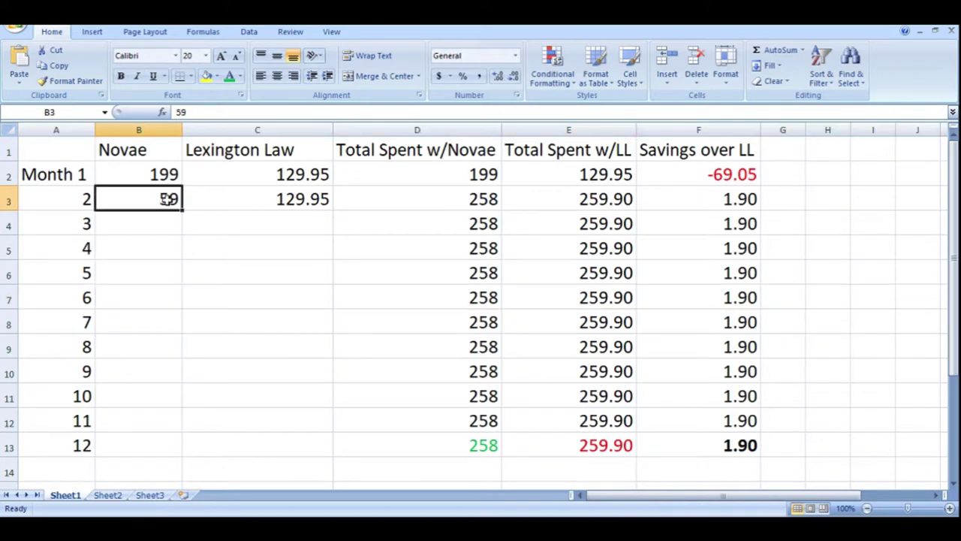
left_click_drag(181, 211, 169, 301)
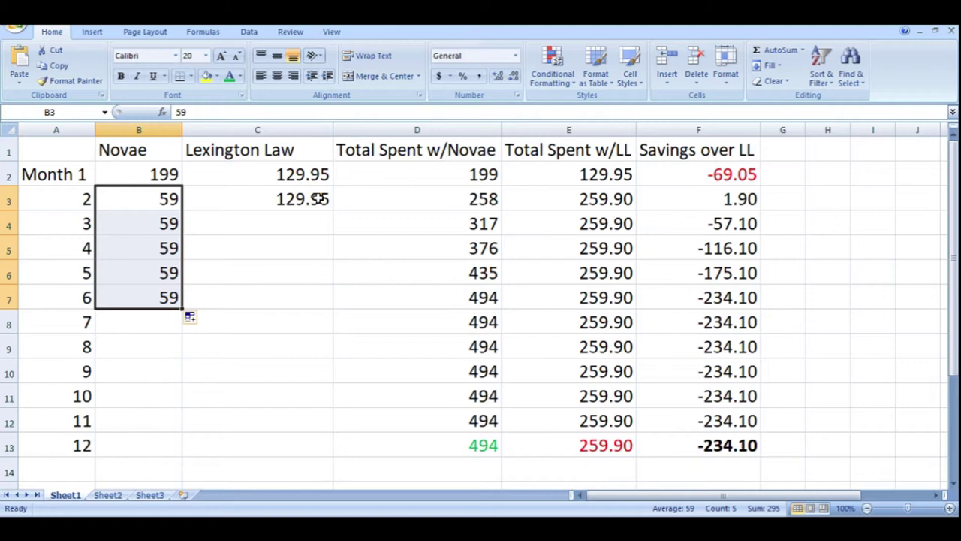
left_click(317, 198)
left_click_drag(332, 211, 322, 304)
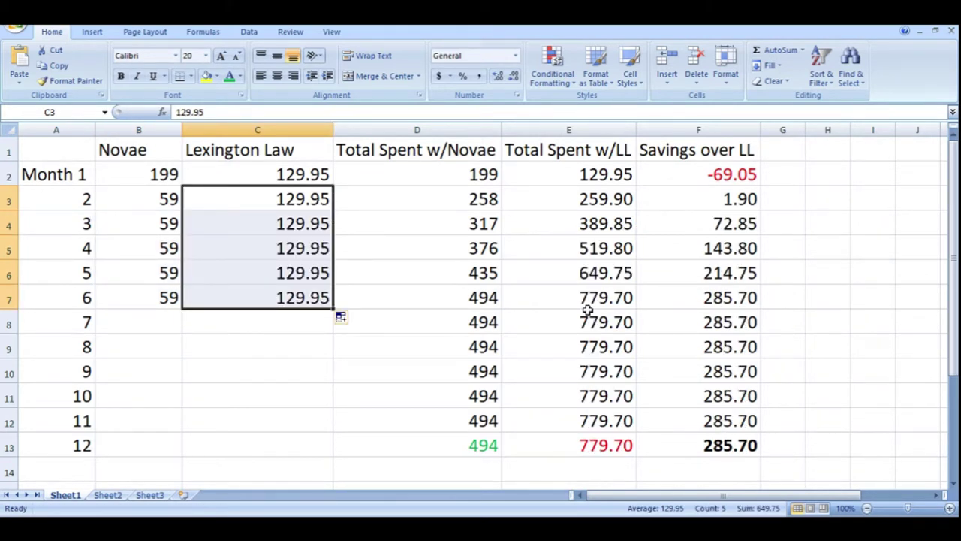
Check the month 6 savings formula showing 285.70 against the month 6 Novae fee
left_click(709, 301)
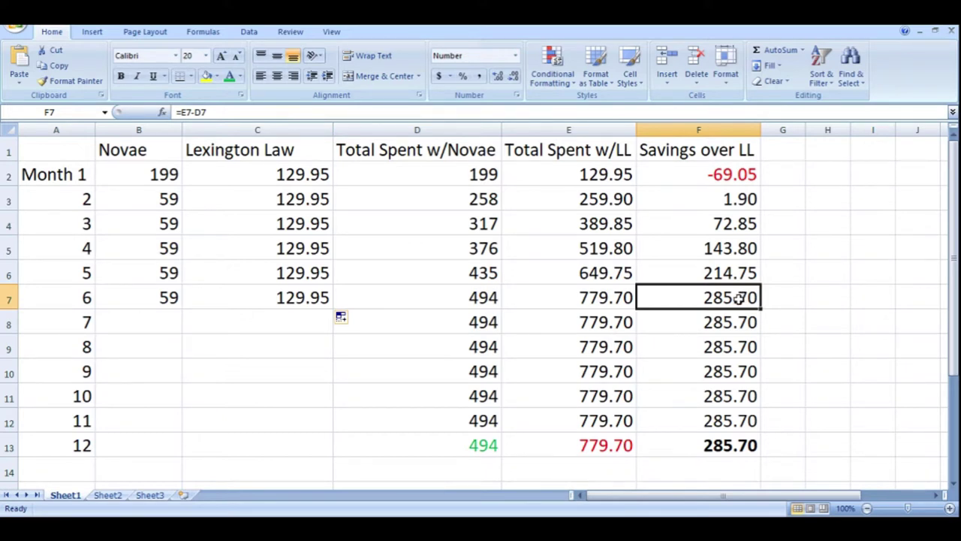
left_click(171, 302)
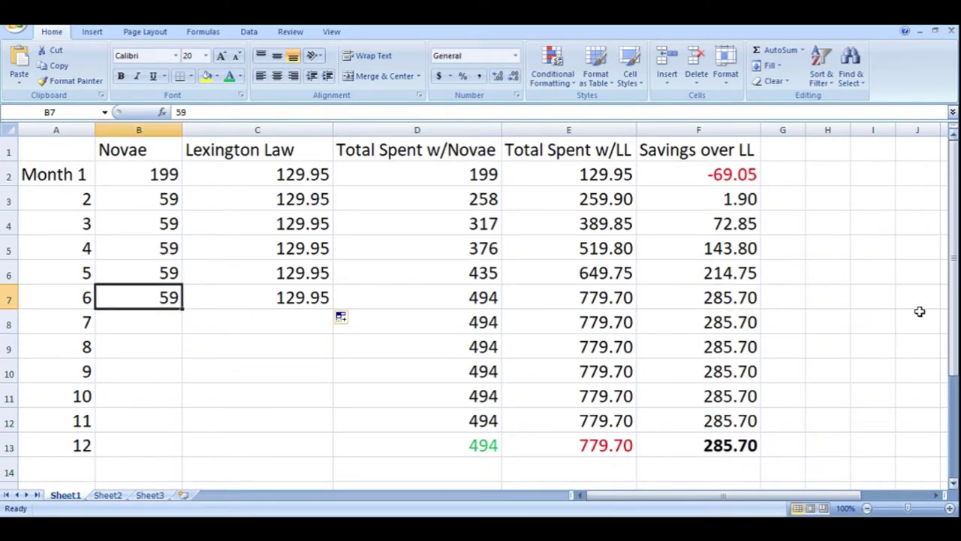
left_click(714, 299)
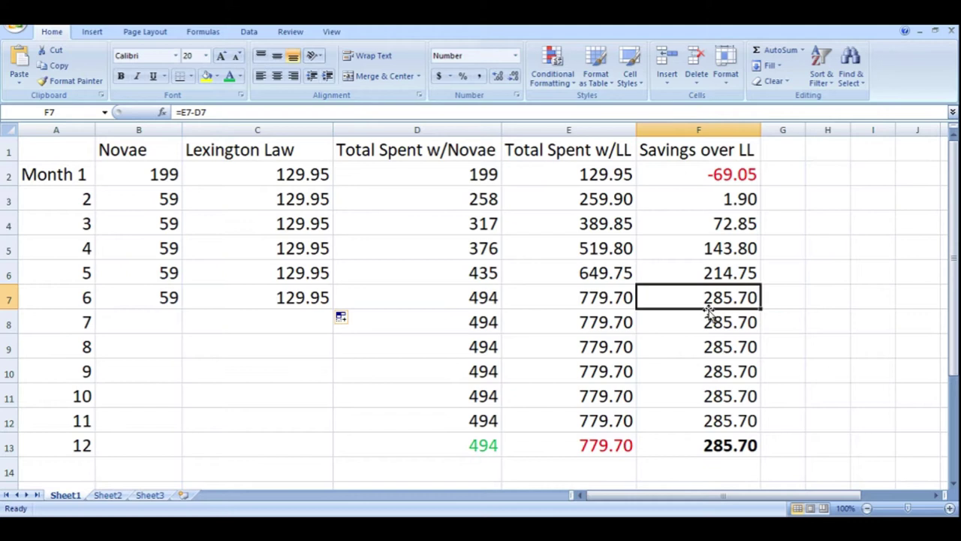
Copy the 59 and 129.95 fees down to month 10, then on through month 12
left_click(171, 300)
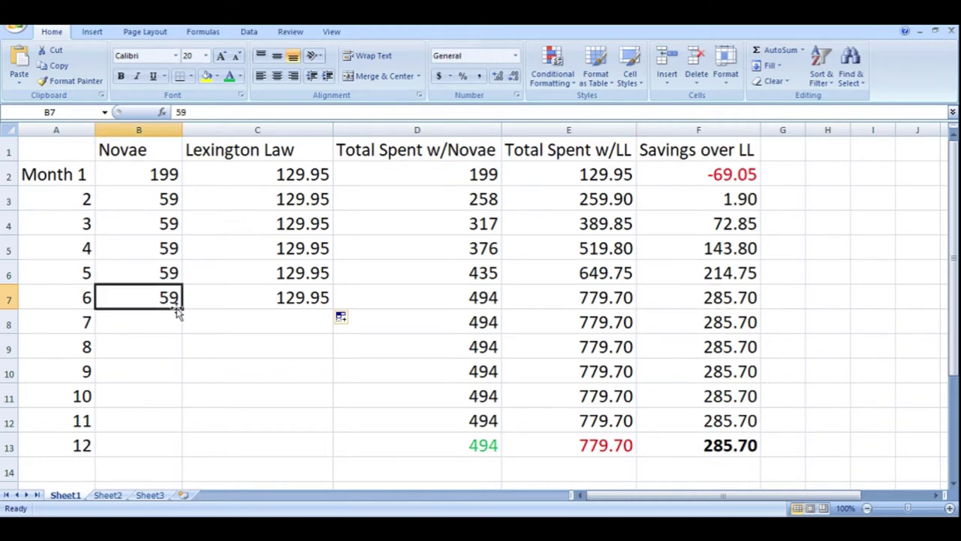
left_click_drag(180, 307, 173, 399)
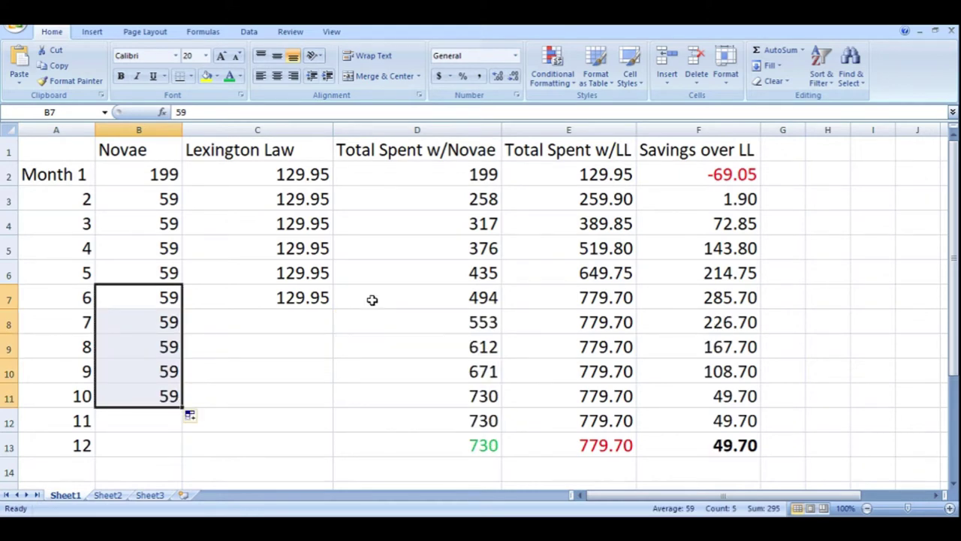
left_click(329, 300)
left_click_drag(330, 302, 332, 406)
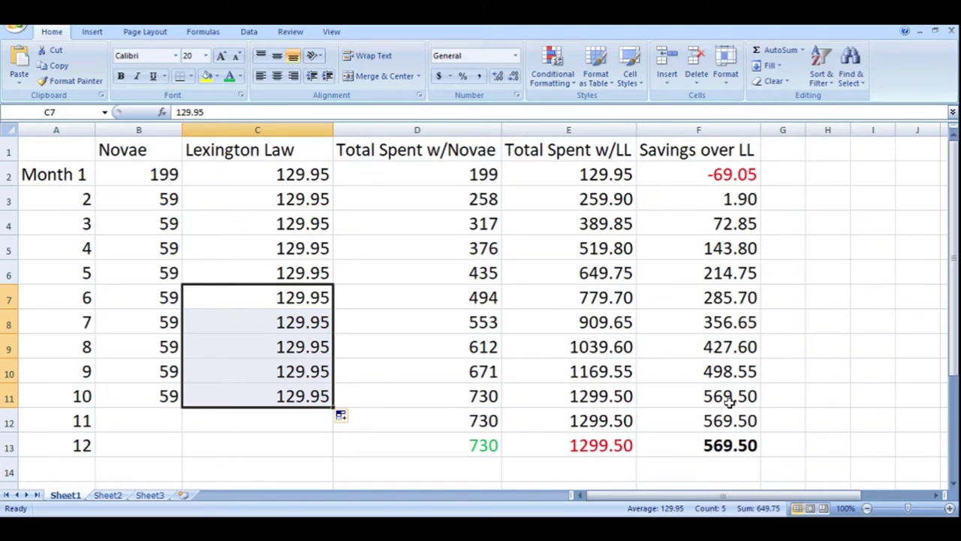
left_click(170, 396)
left_click_drag(181, 406, 185, 450)
left_click(332, 401)
left_click_drag(331, 406, 331, 448)
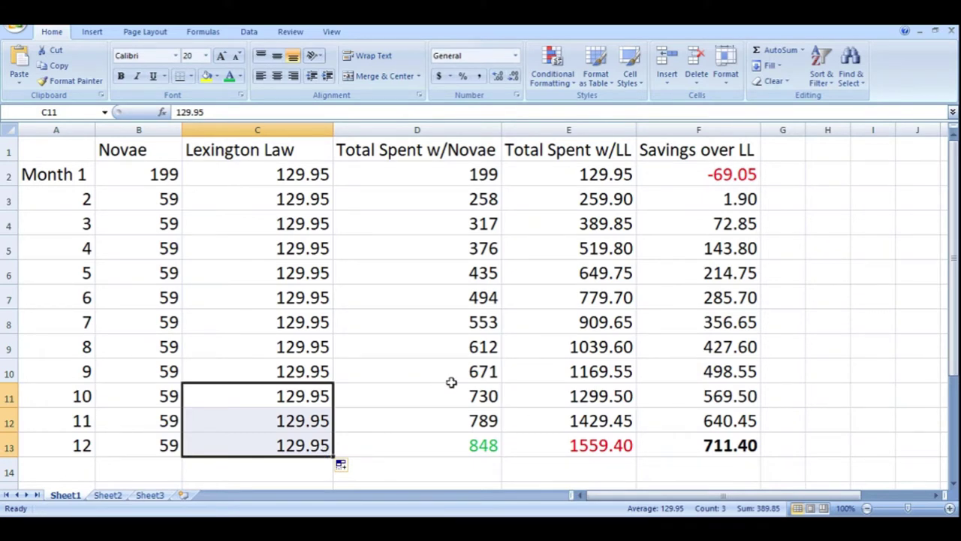
Review the 12-month Novae total of 848 and the 711.40 savings
left_click(491, 444)
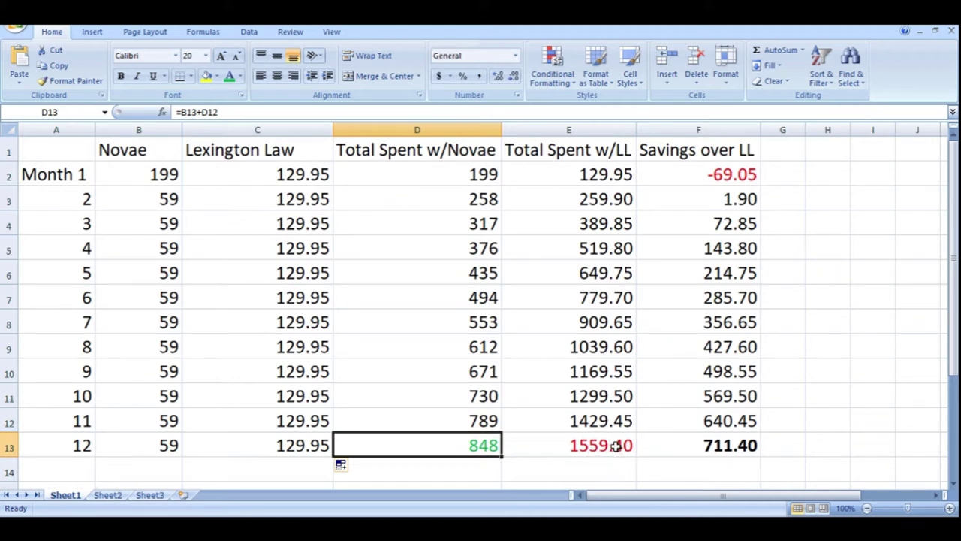
left_click(713, 450)
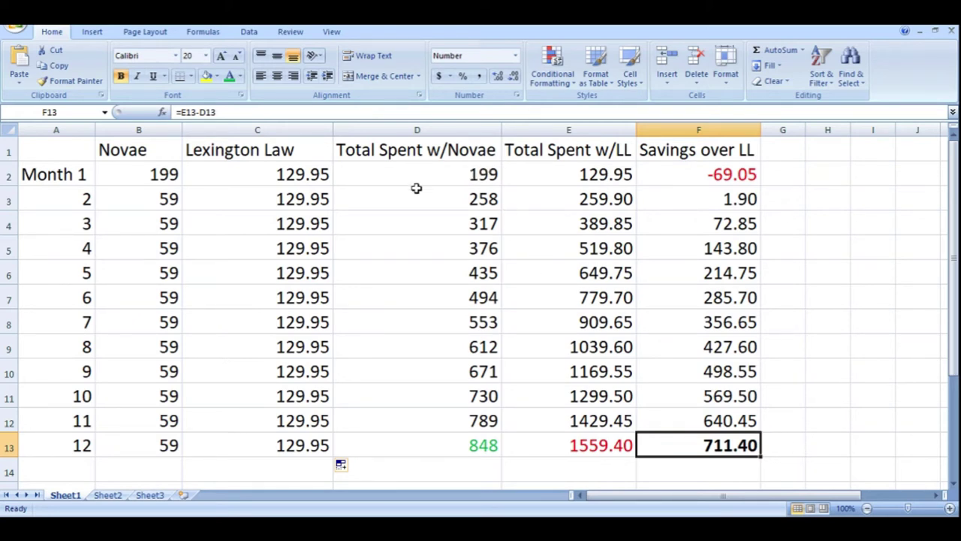
Bring up the Lexington Law pricing page in Chrome and scroll through its plans
mouse_move(84, 6)
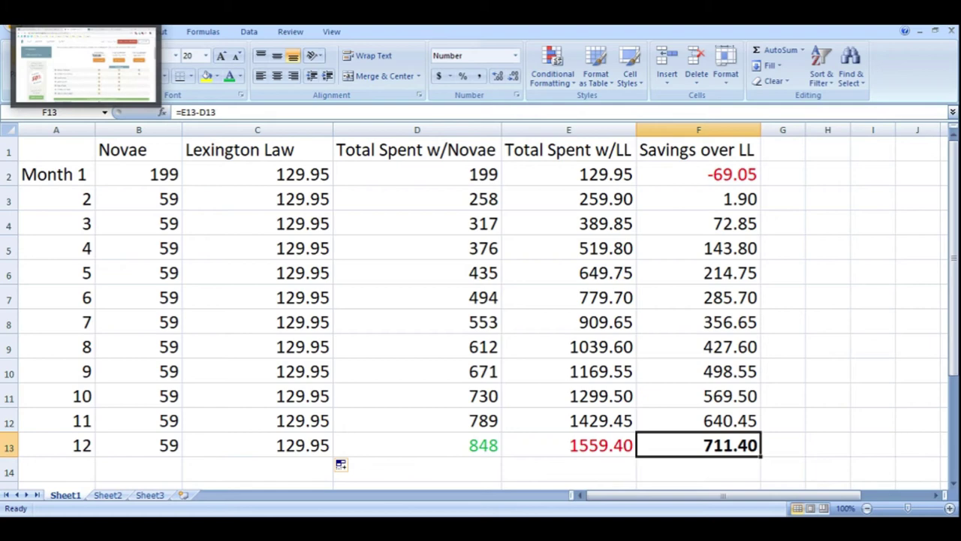
left_click(84, 64)
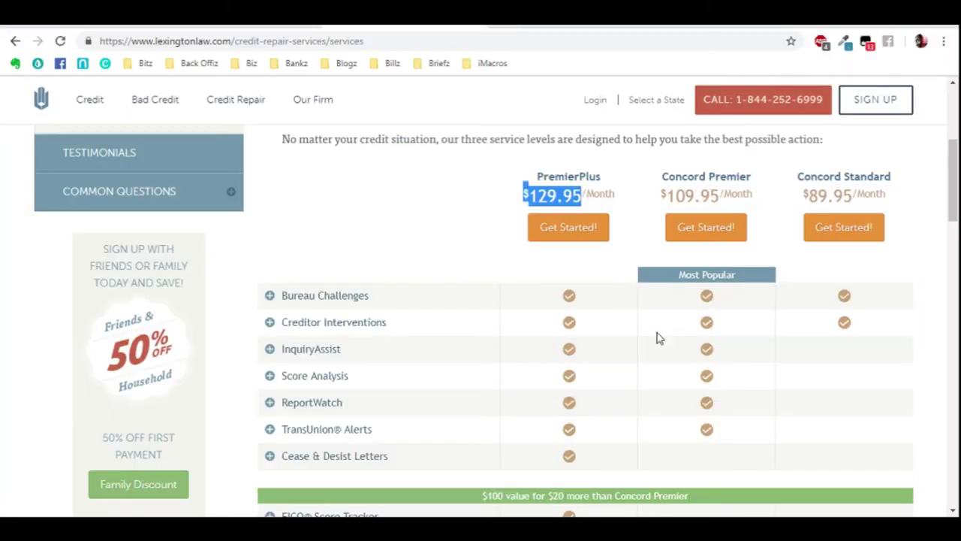
scroll(500, 275, "down", 3)
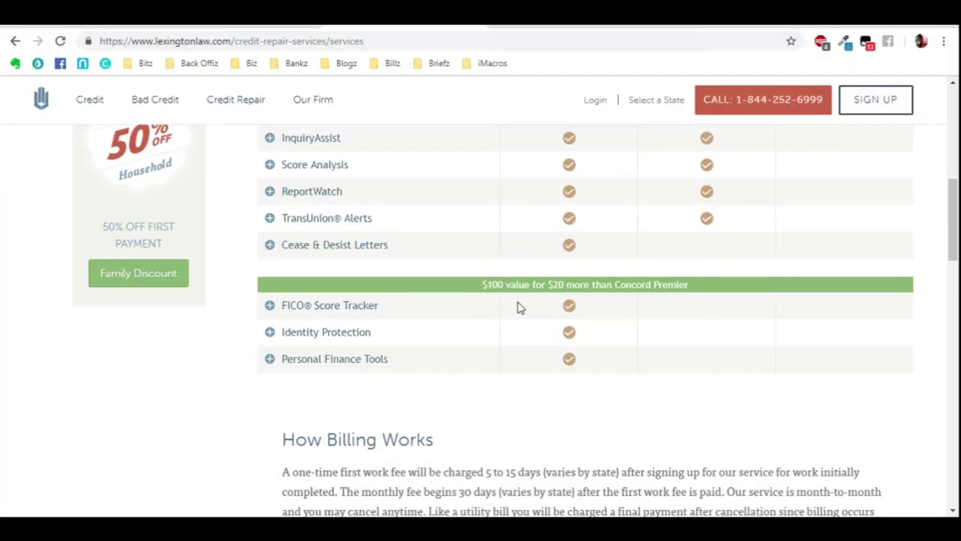
scroll(501, 256, "up", 2)
scroll(501, 256, "up", 2)
Review the Novae Money plan list, then return to the Excel savings table
left_click(698, 15)
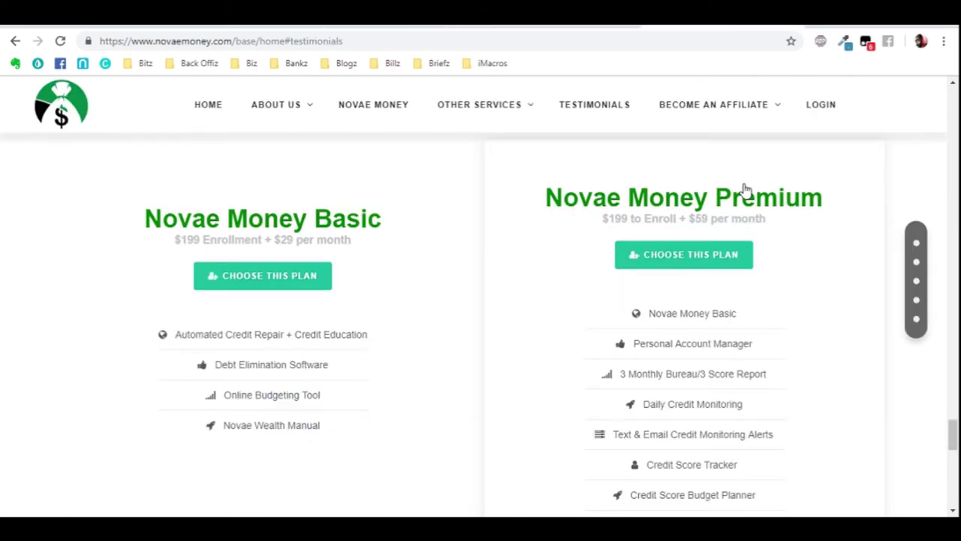
scroll(765, 342, "down", 2)
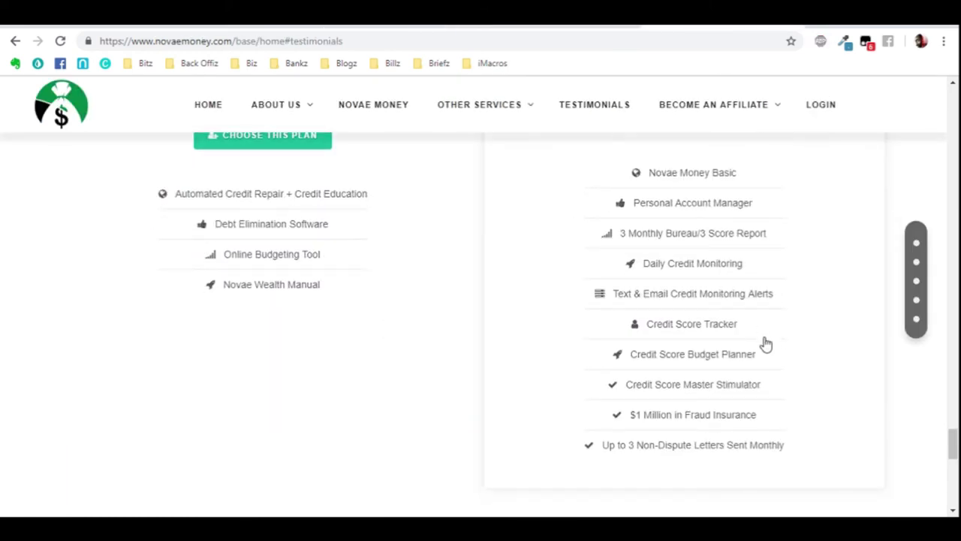
scroll(763, 340, "up", 1)
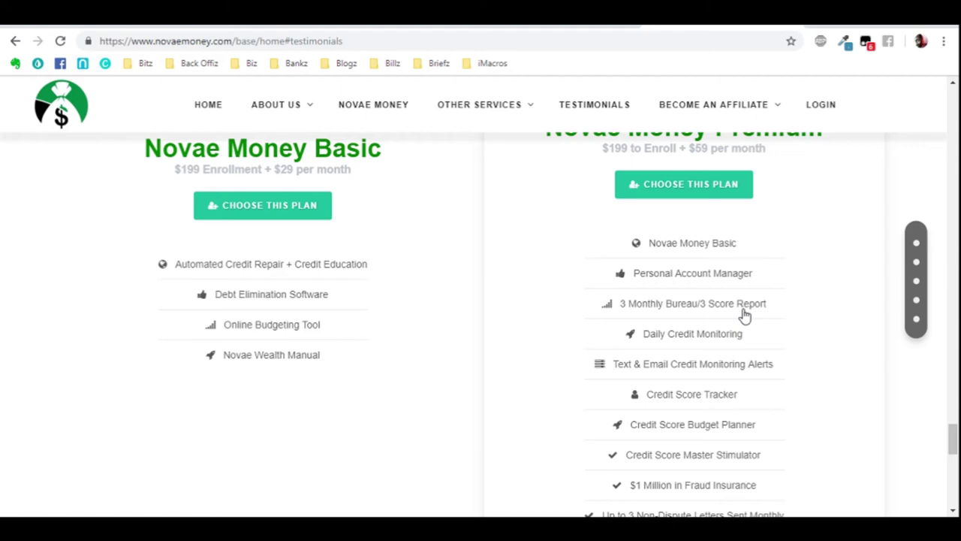
scroll(745, 316, "down", 1)
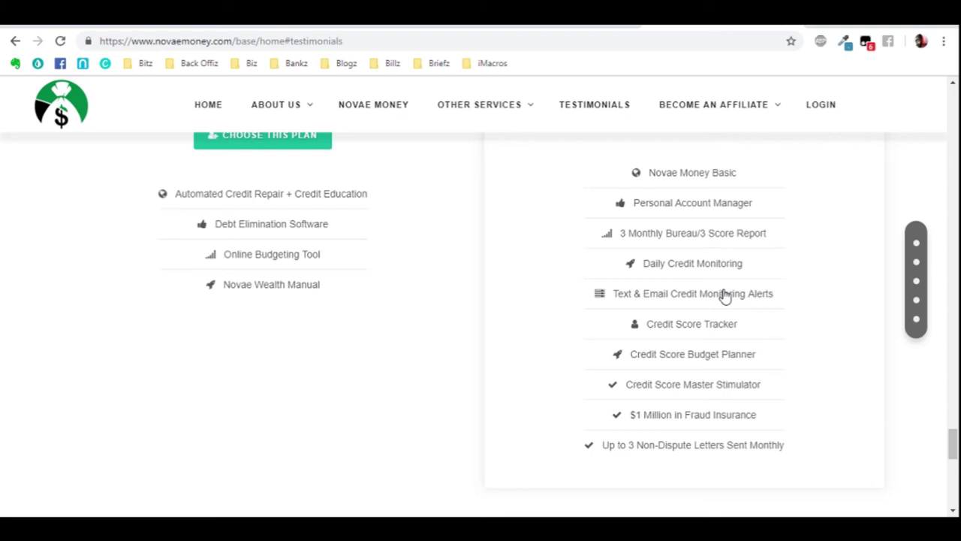
mouse_move(86, 11)
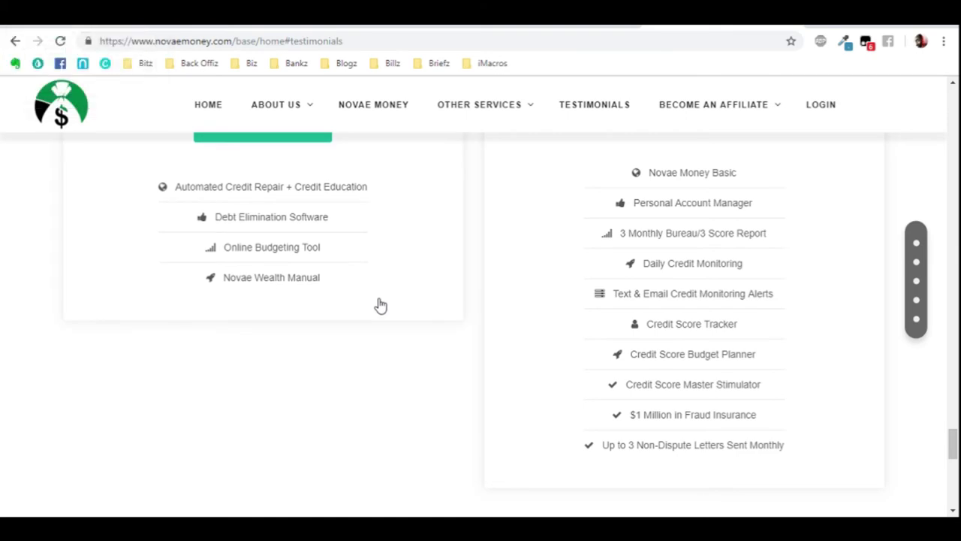
scroll(380, 322, "up", 1)
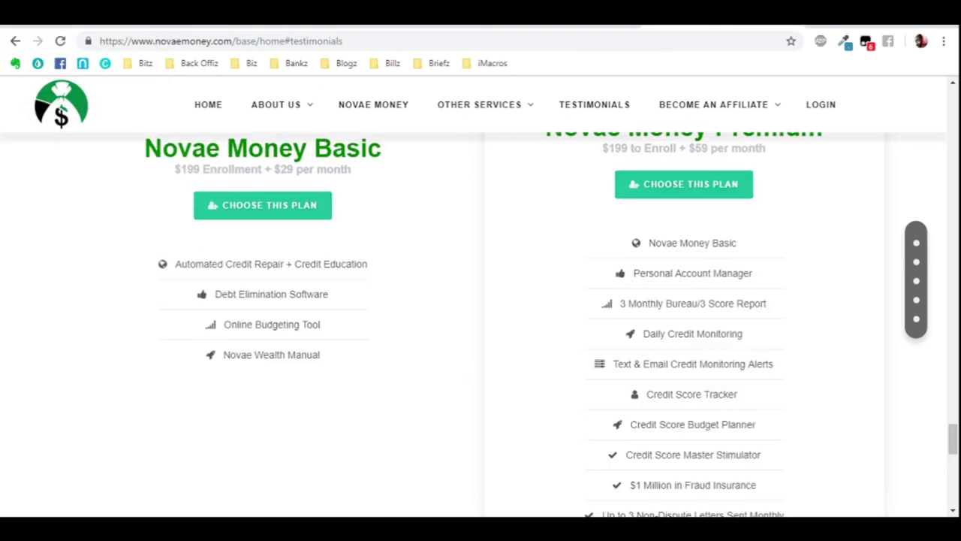
key("alt+Tab")
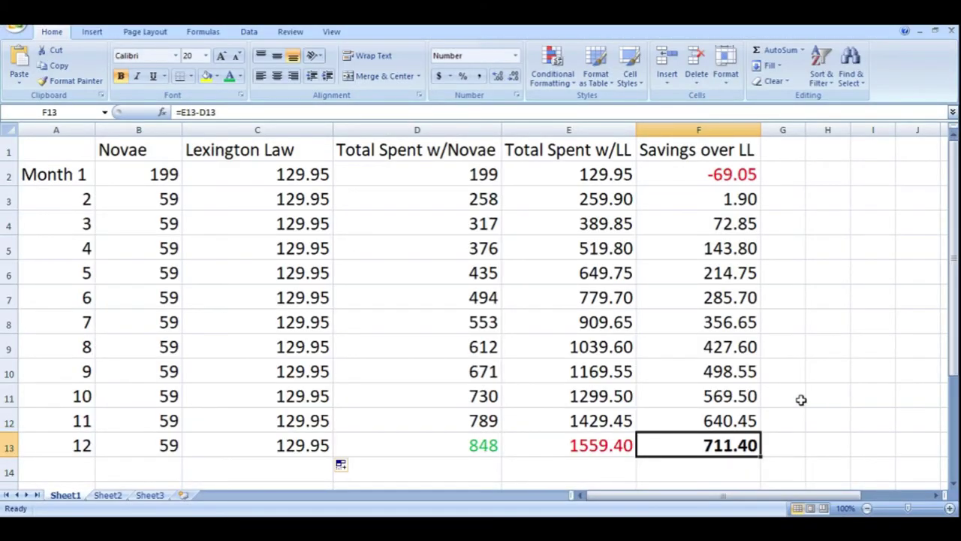